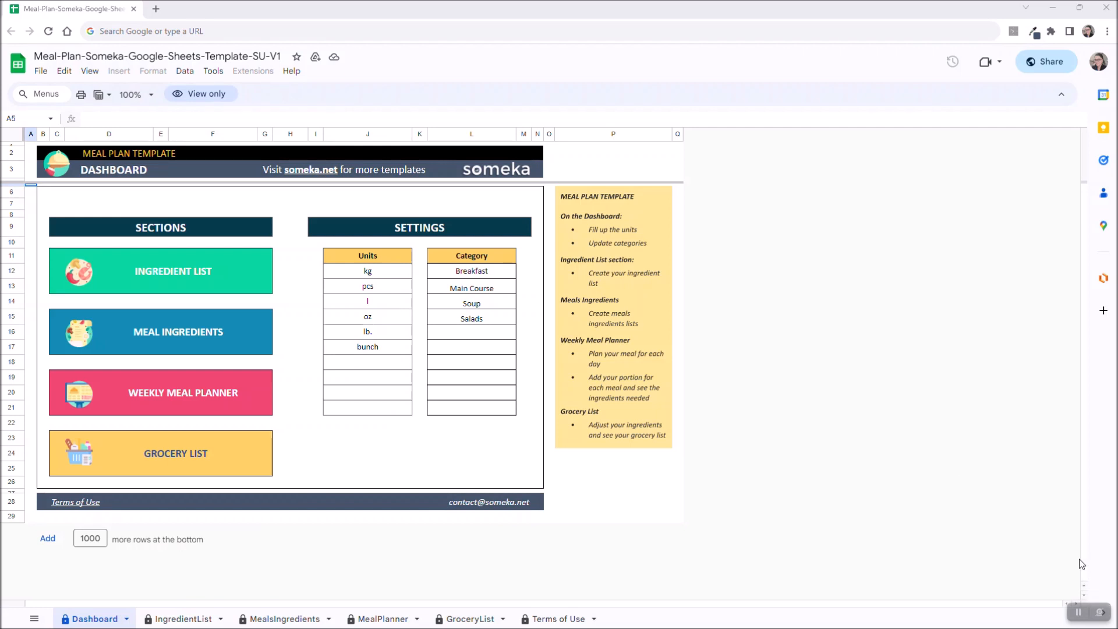
Make an editable copy of the view-only meal plan spreadsheet, named Meal-Plan-Someka-Google-Sheets-Template-SU-V1.
left_click(42, 76)
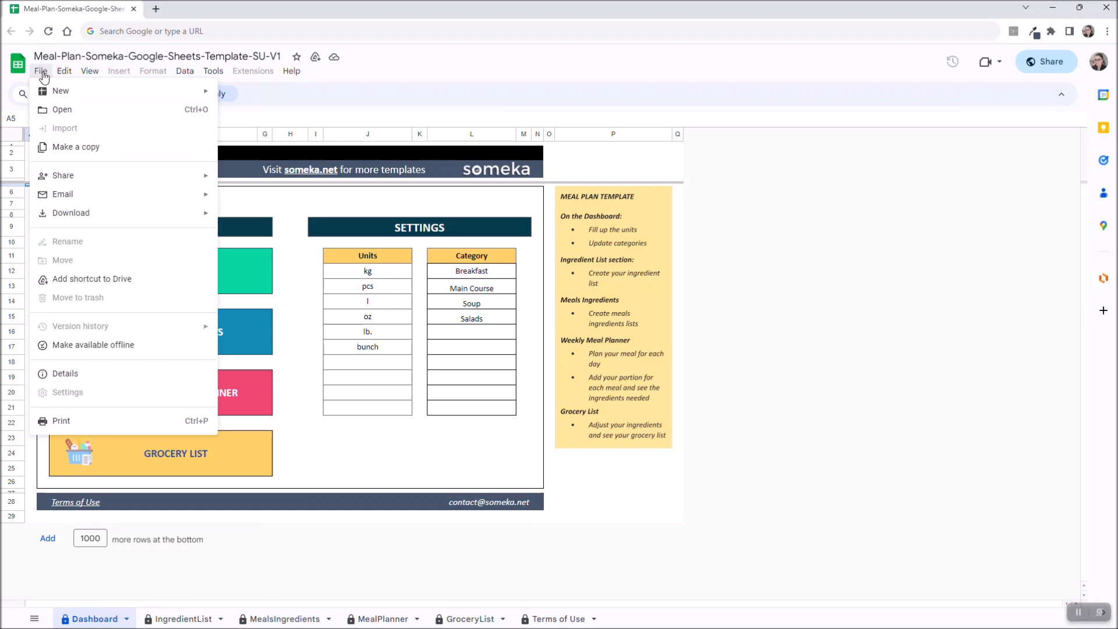
left_click(95, 150)
left_click_drag(504, 309, 473, 307)
key("BackSpace")
left_click(631, 404)
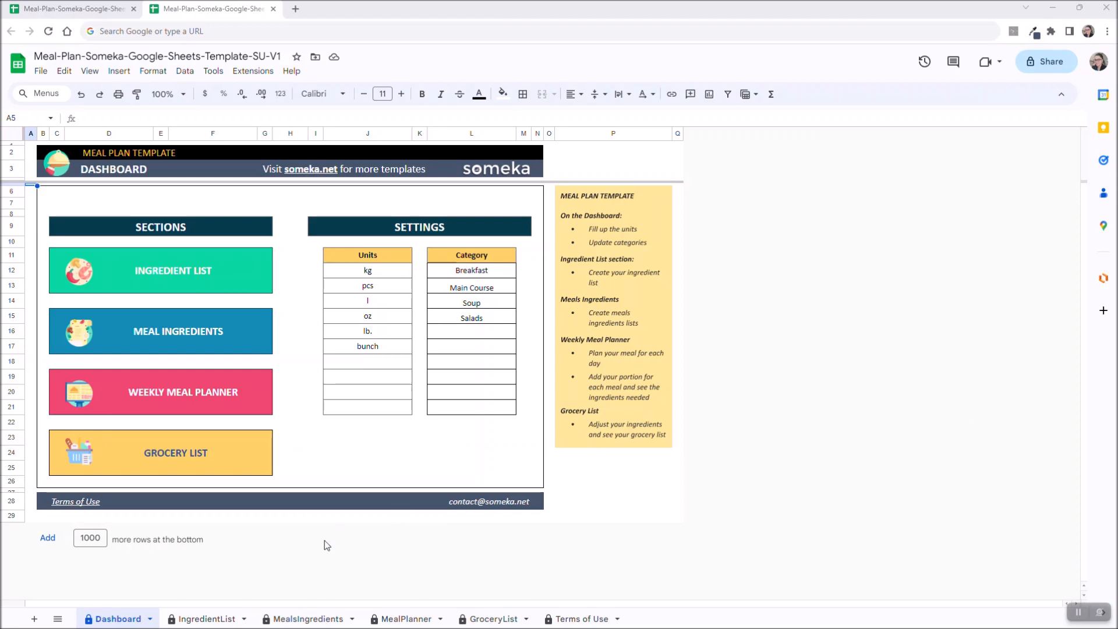
Look through the IngredientList, MealsIngredients, MealPlanner and GroceryList sheets, ending back on the Dashboard.
left_click(205, 618)
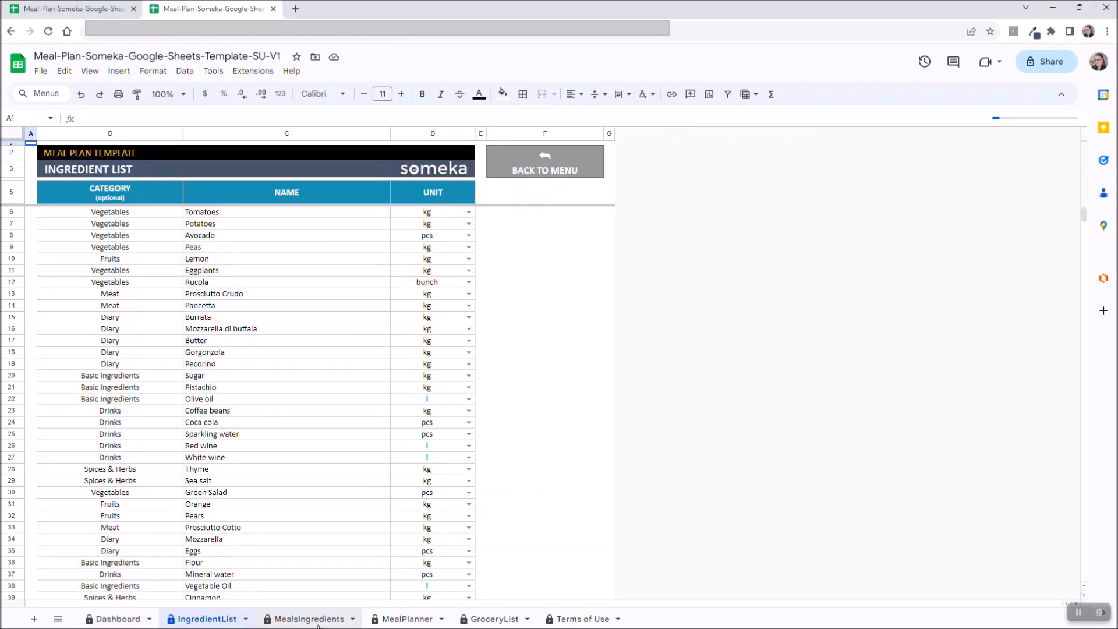
left_click(315, 620)
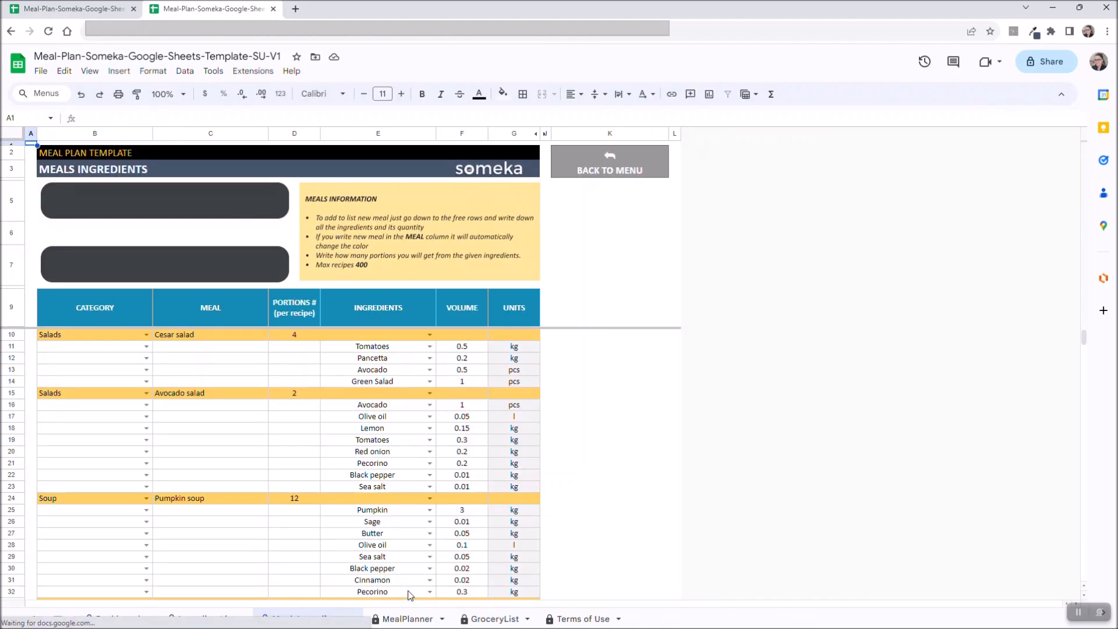
left_click(407, 619)
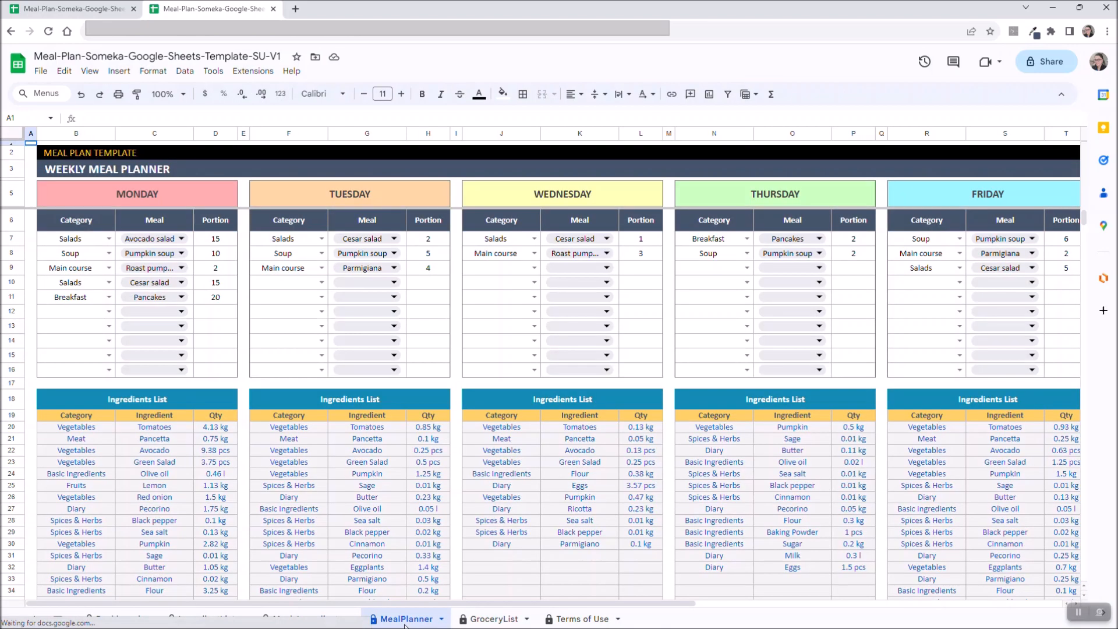
left_click(494, 620)
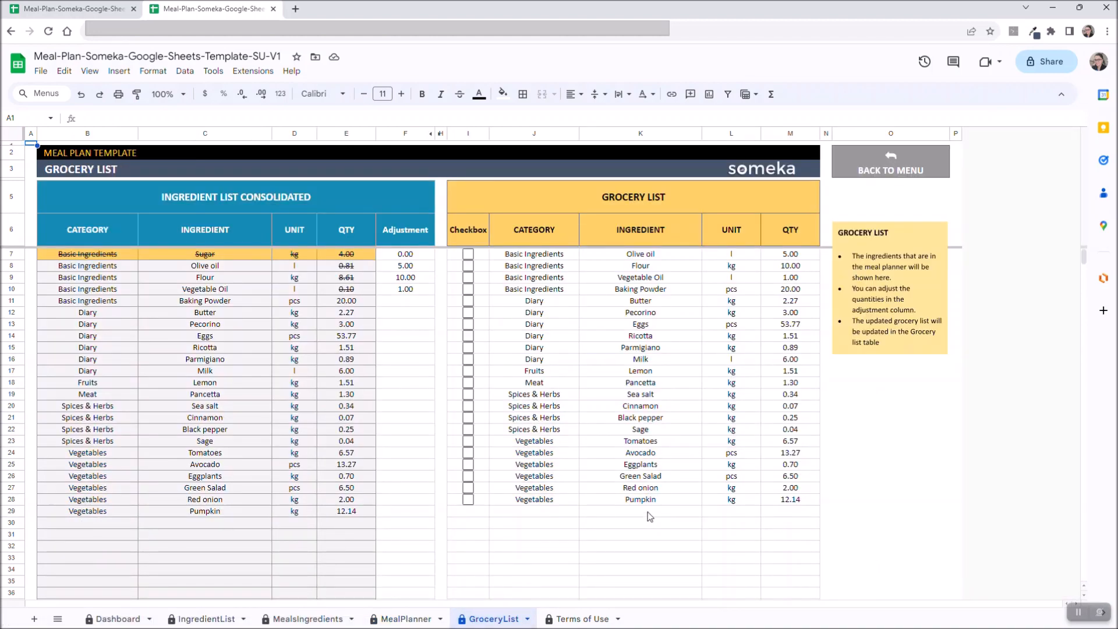
left_click(117, 619)
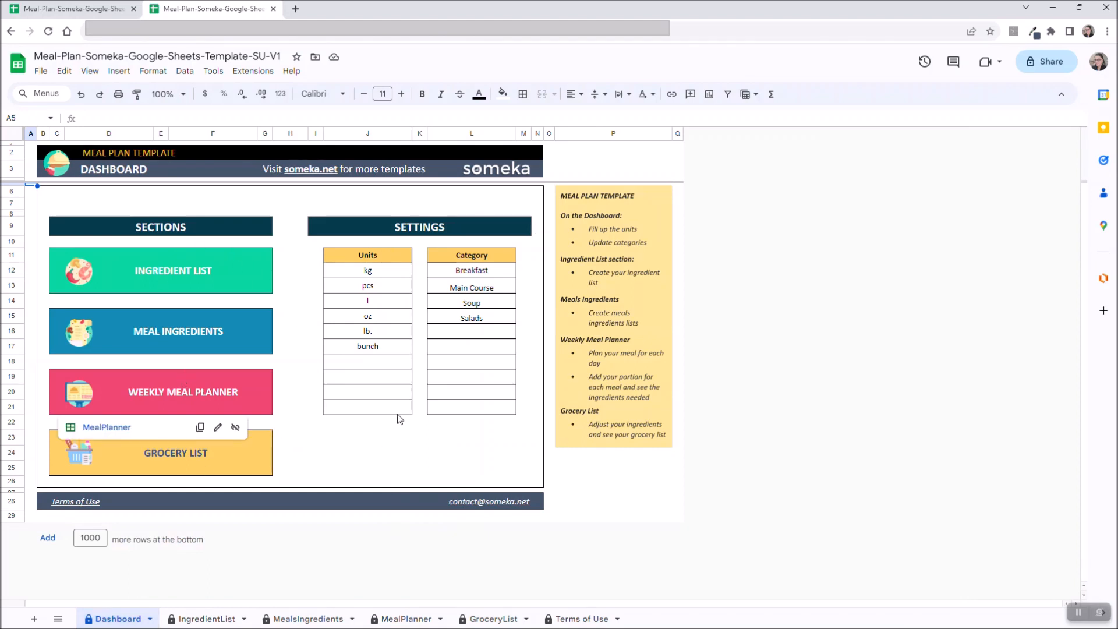
Add Dessert as a new entry below Salads in the Dashboard's Category settings.
left_click(370, 361)
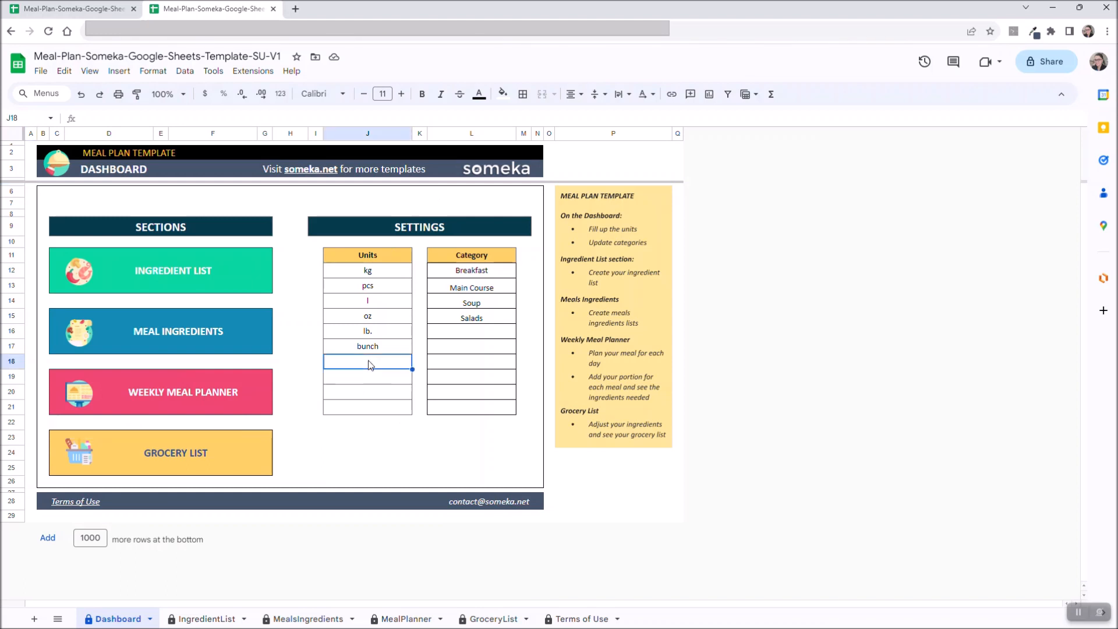
left_click(481, 335)
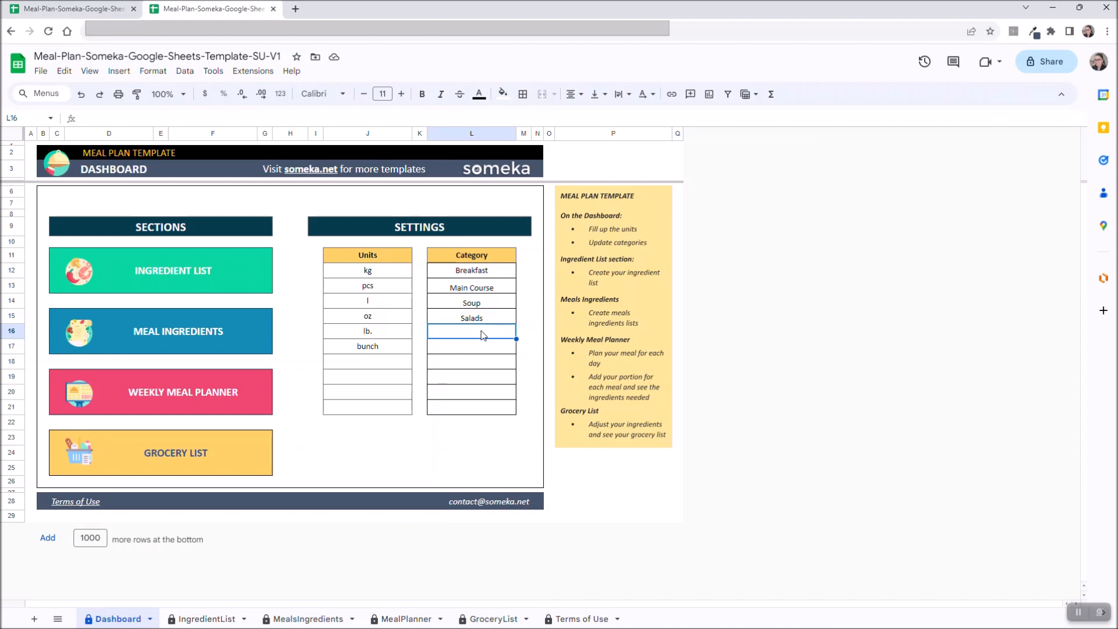
type("Dessert")
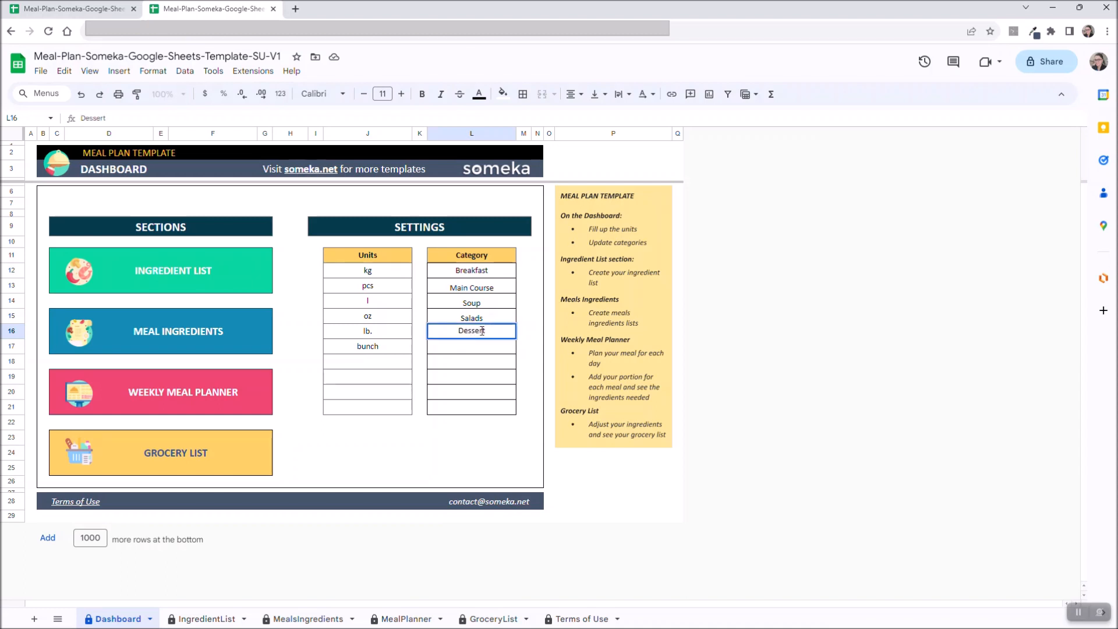
left_click(36, 185)
left_click(271, 24)
key("BackSpace")
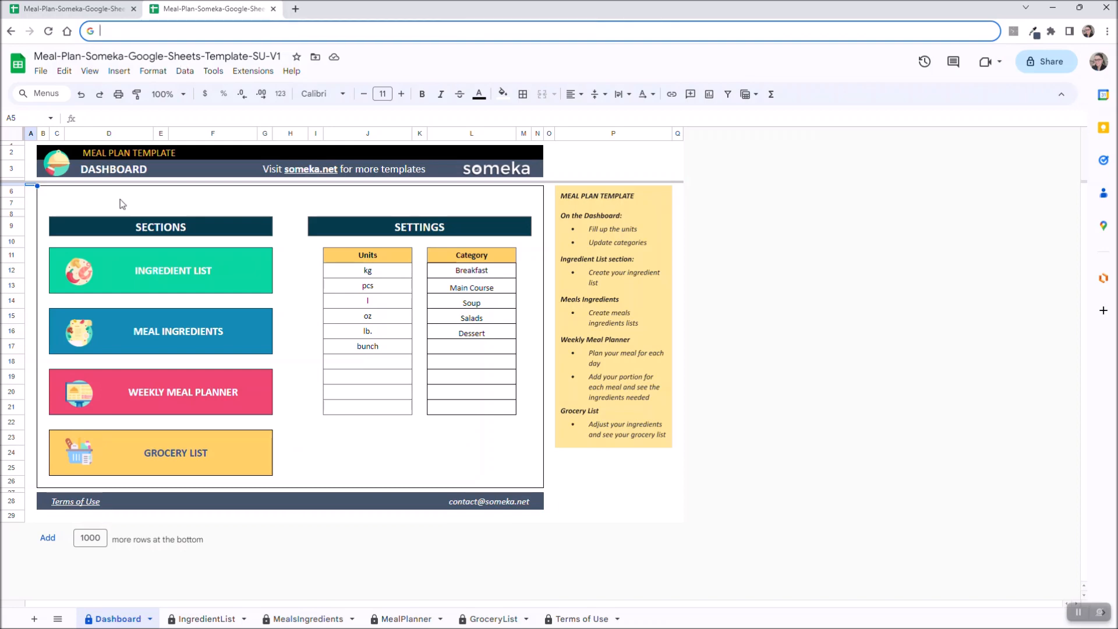
Add Cocao Powder to the first free row of the IngredientList sheet with category Other and unit kg.
left_click(207, 619)
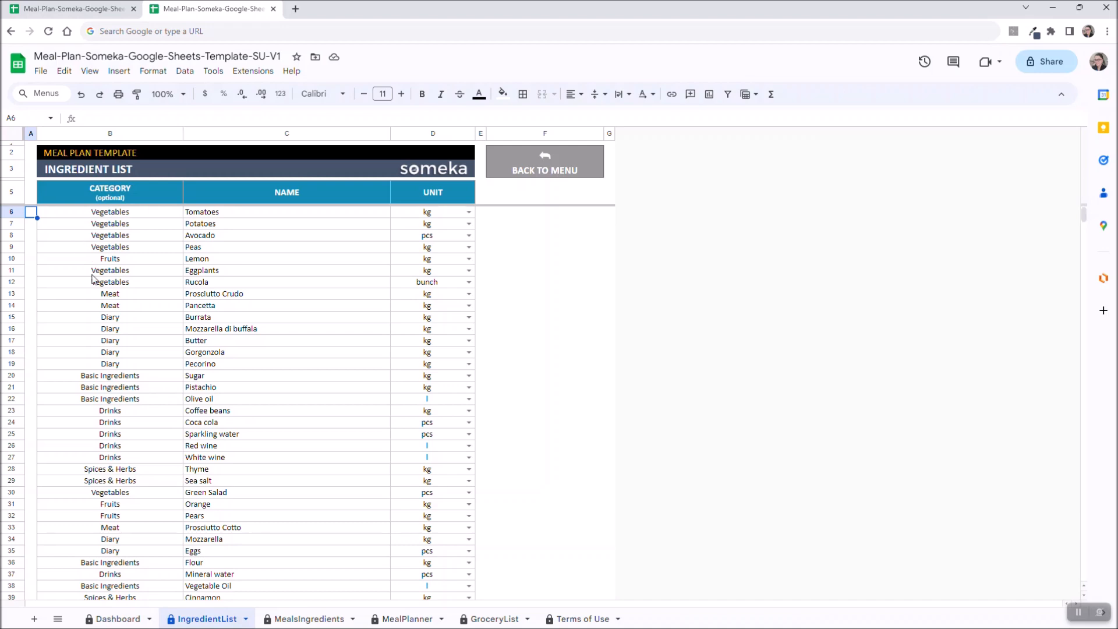
scroll(151, 318, "down", 10)
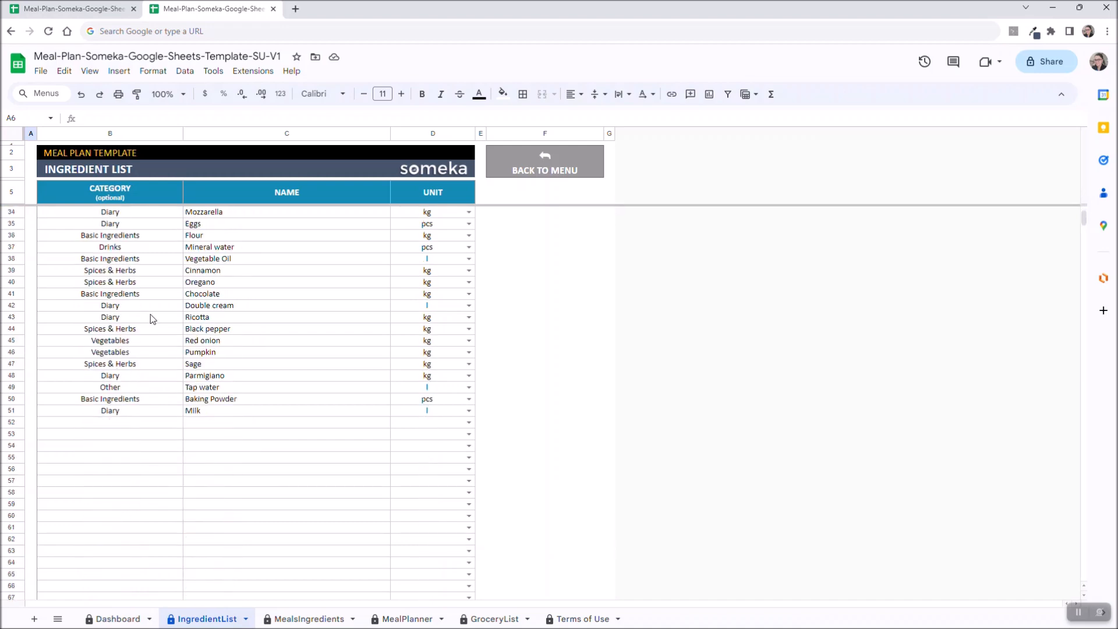
left_click(142, 424)
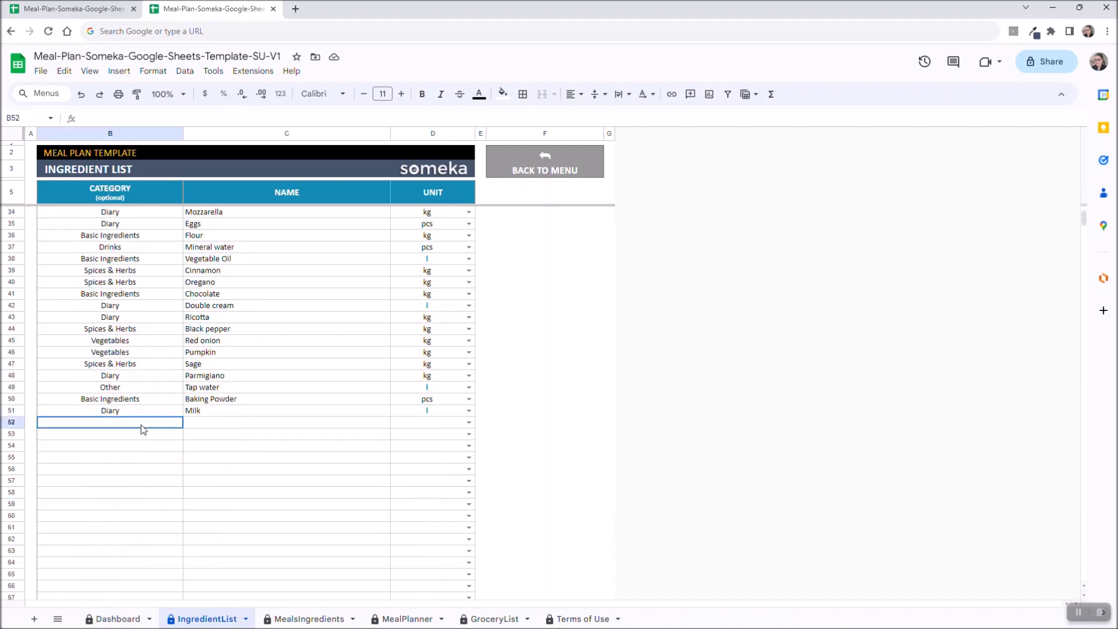
type("Other")
key("Tab")
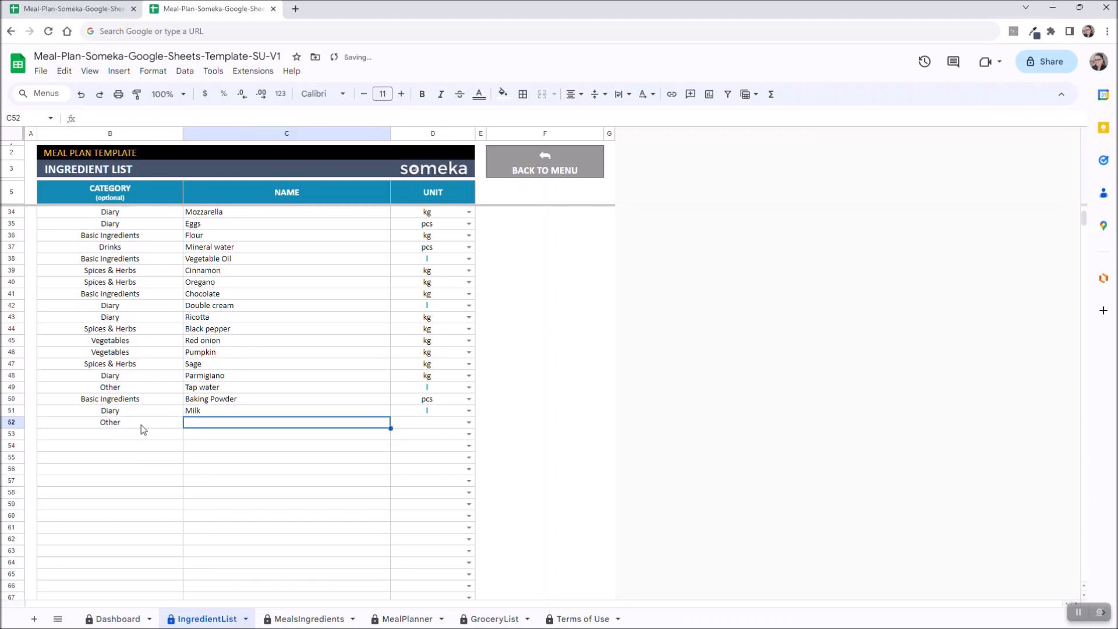
type("Cocao Powder")
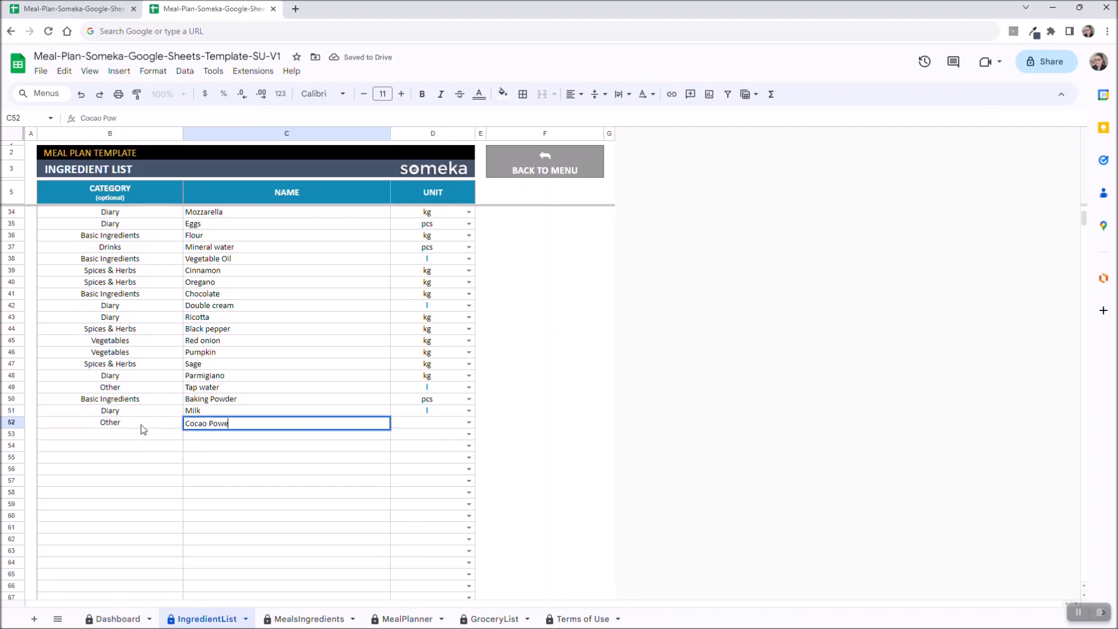
key("Tab")
type("kg")
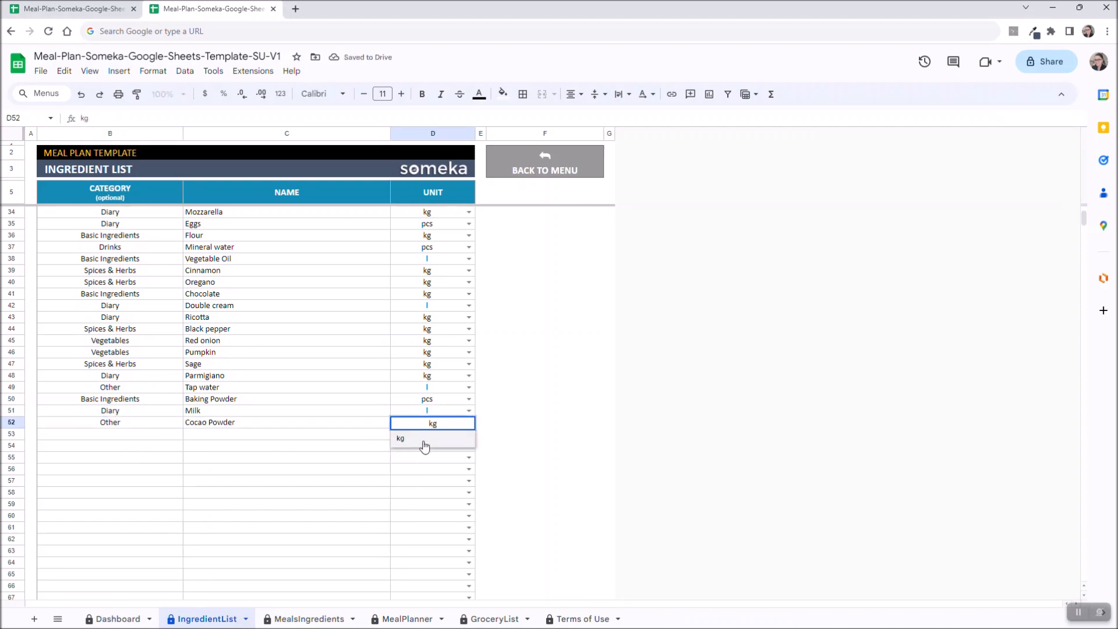
left_click(424, 444)
scroll(366, 348, "up", 6)
left_click(31, 212)
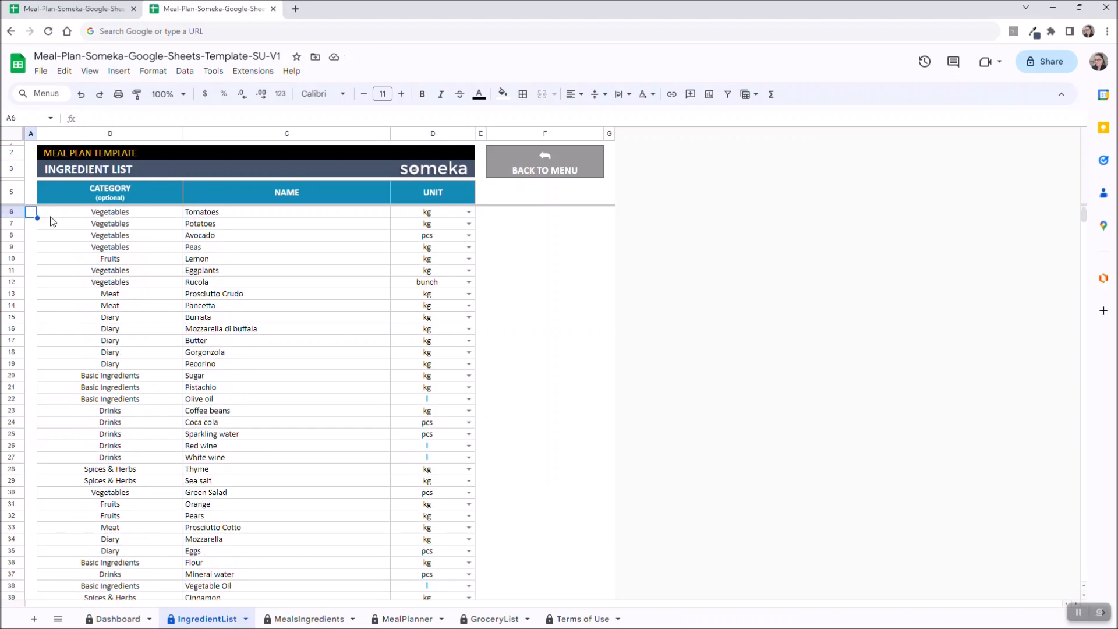
Add a Dessert meal called Chocolate Mousse with 4 portions in the first free row of the MealsIngredients sheet.
left_click(323, 623)
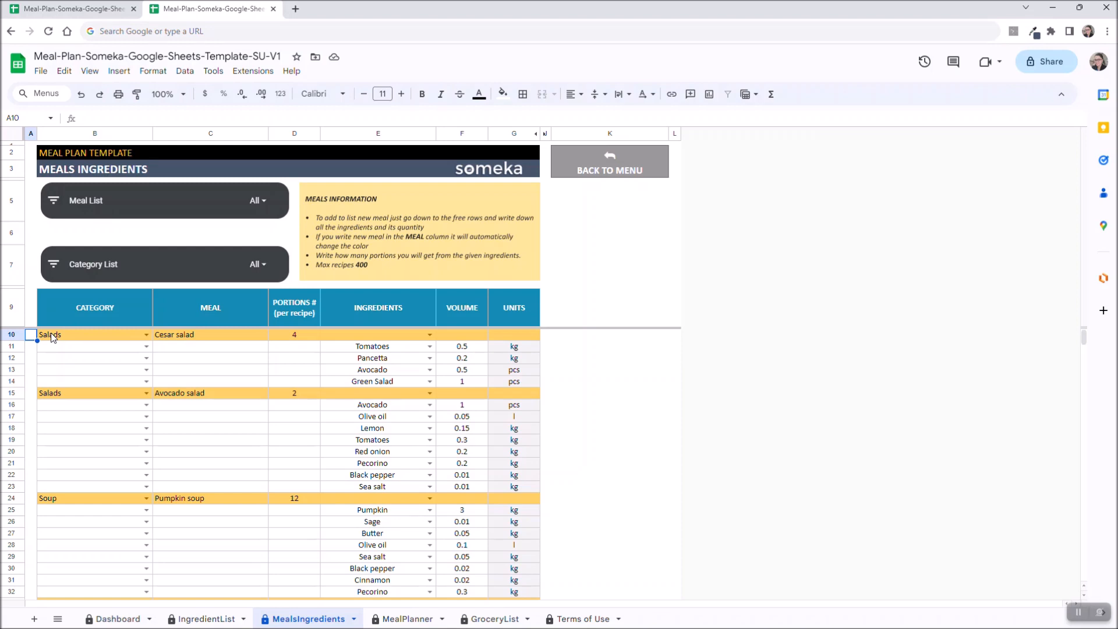
scroll(177, 391, "down", 10)
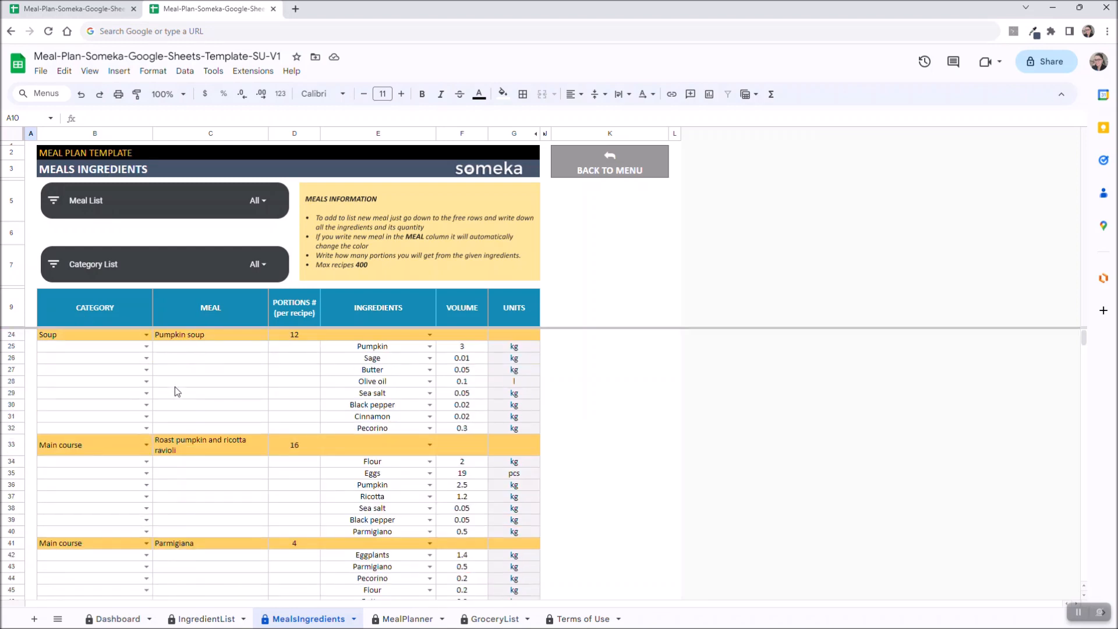
scroll(177, 392, "down", 2)
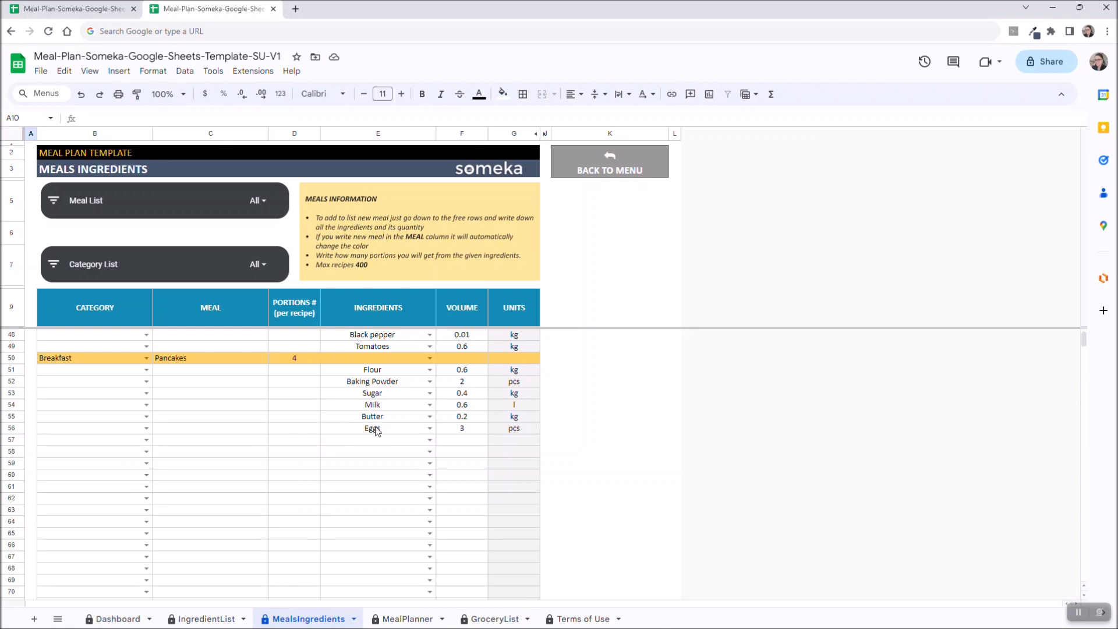
left_click(146, 441)
left_click(120, 500)
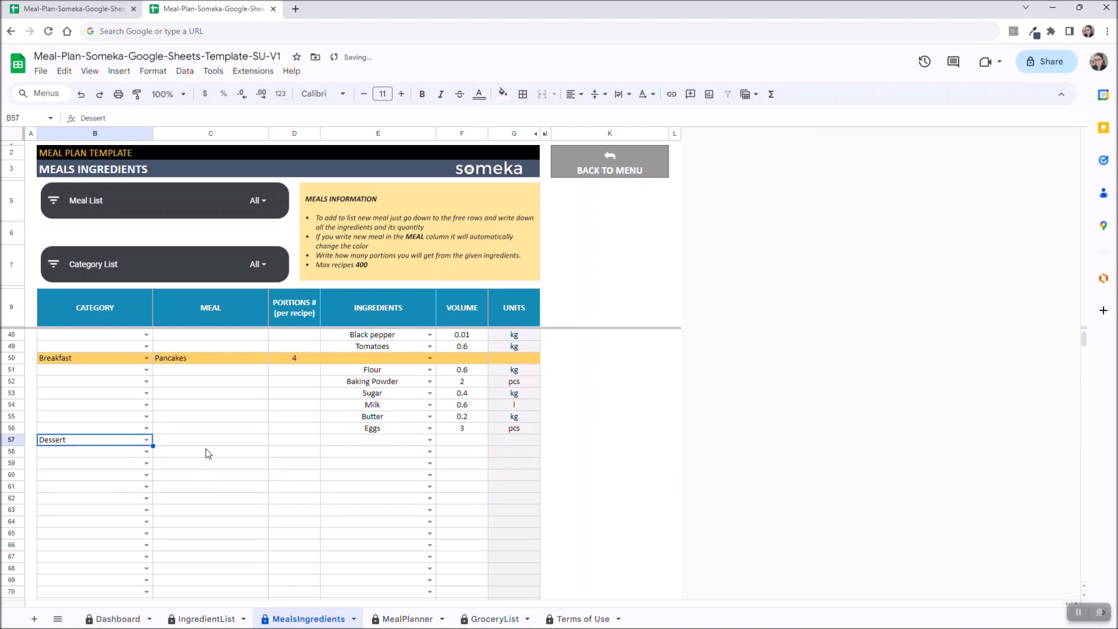
left_click(207, 440)
type("Chocolate Mousse")
key("Tab")
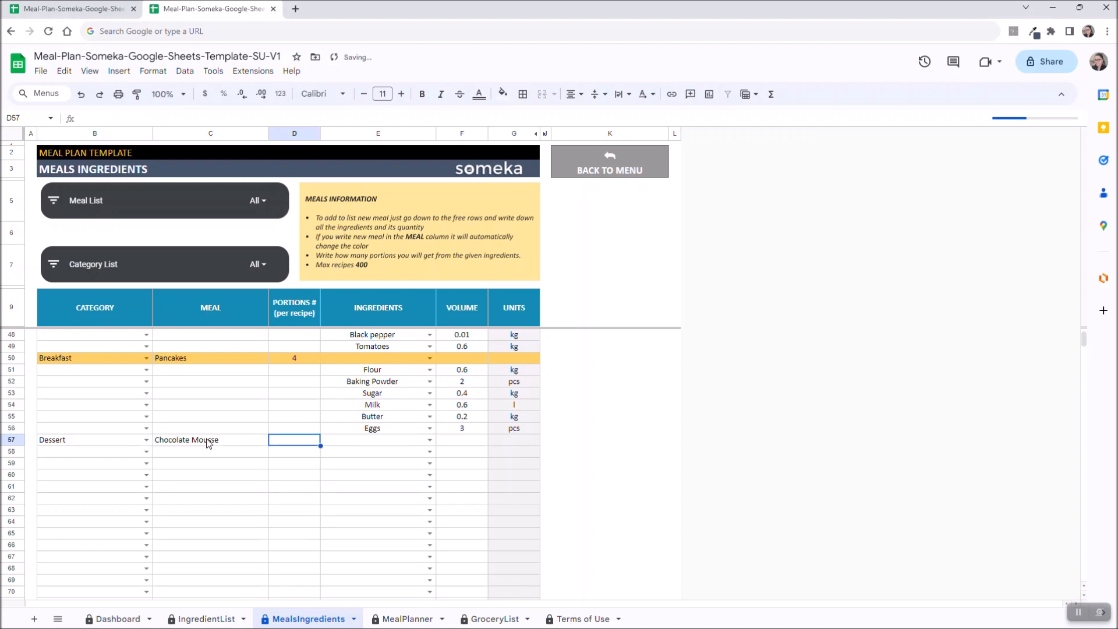
type("4")
Enter Cocao Powder as the first Chocolate Mousse ingredient, with a volume of 0.2.
left_click(419, 452)
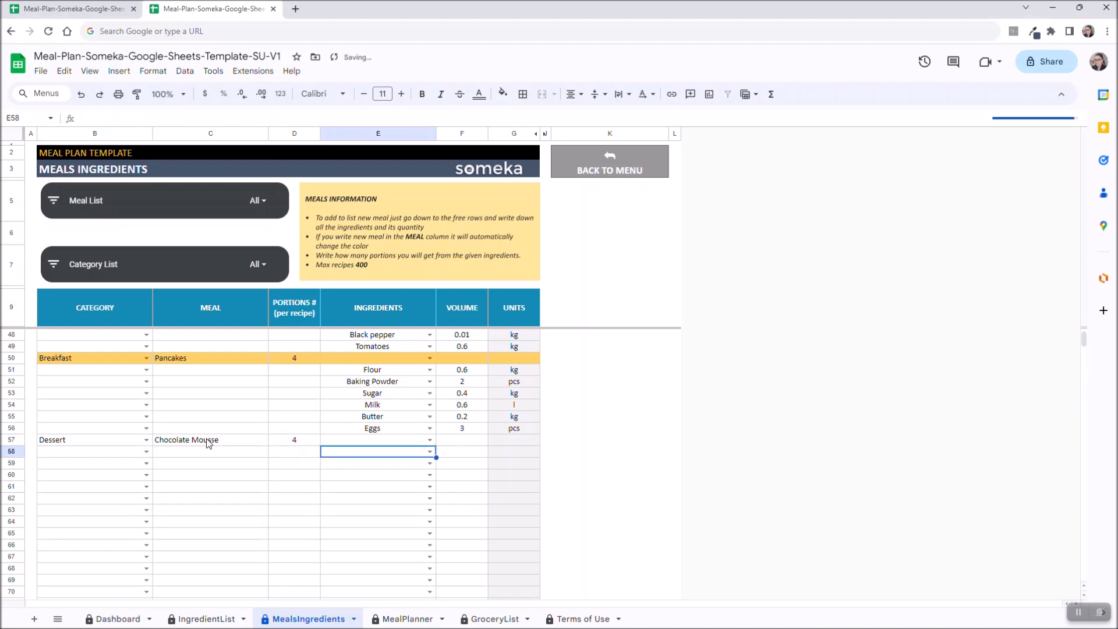
left_click(431, 453)
left_click(370, 596)
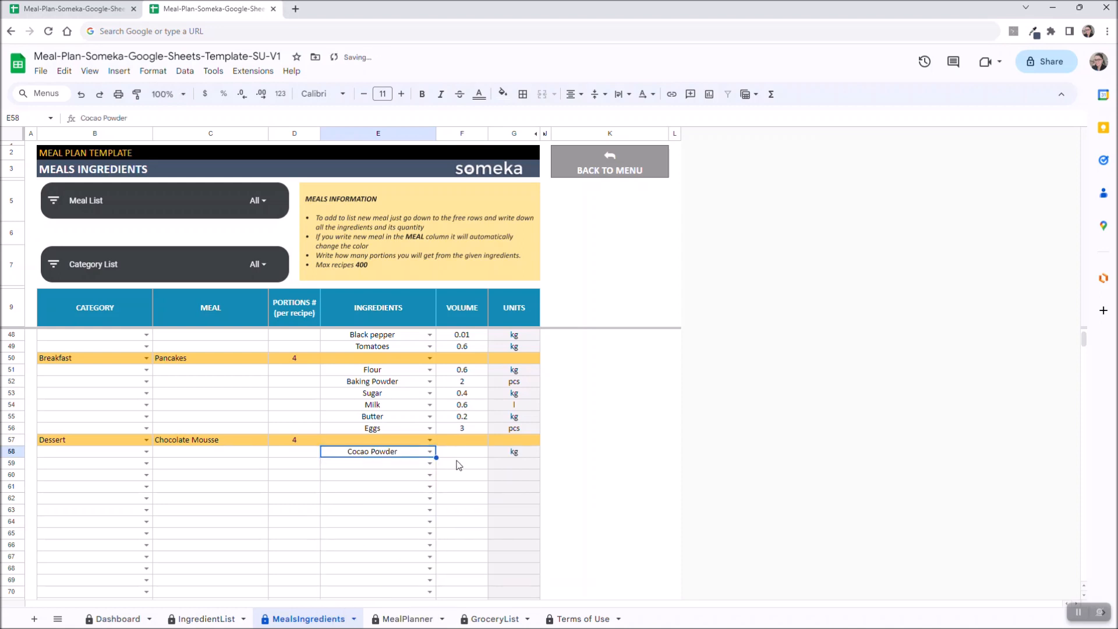
key("Tab")
type("0.2")
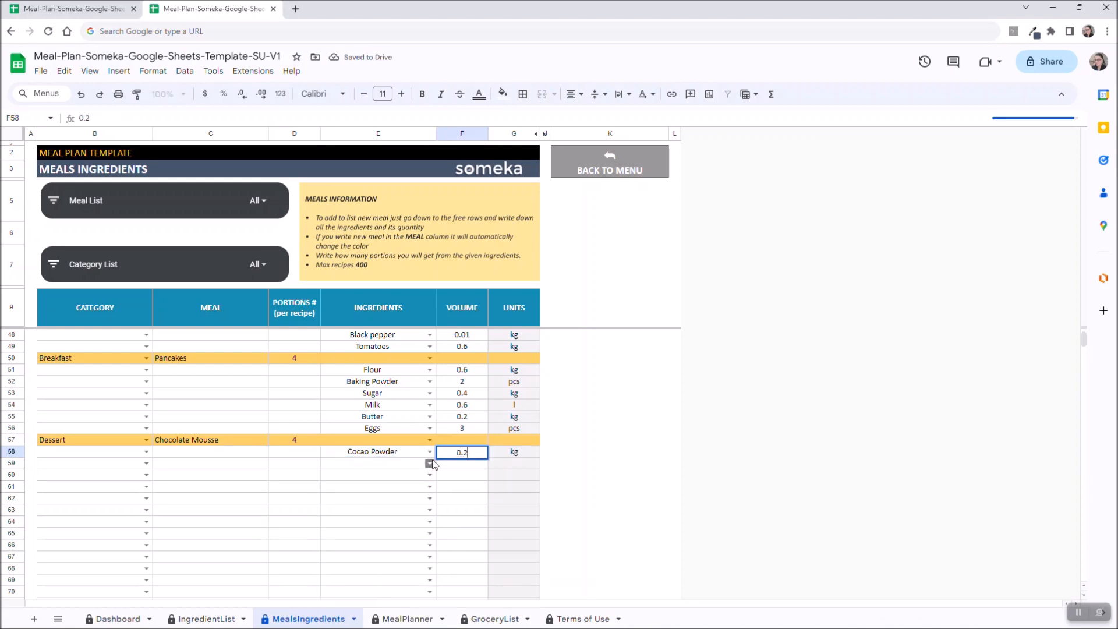
Add Double cream with a volume of 0.5 as the second Chocolate Mousse ingredient.
left_click(430, 463)
scroll(378, 524, "down", 3)
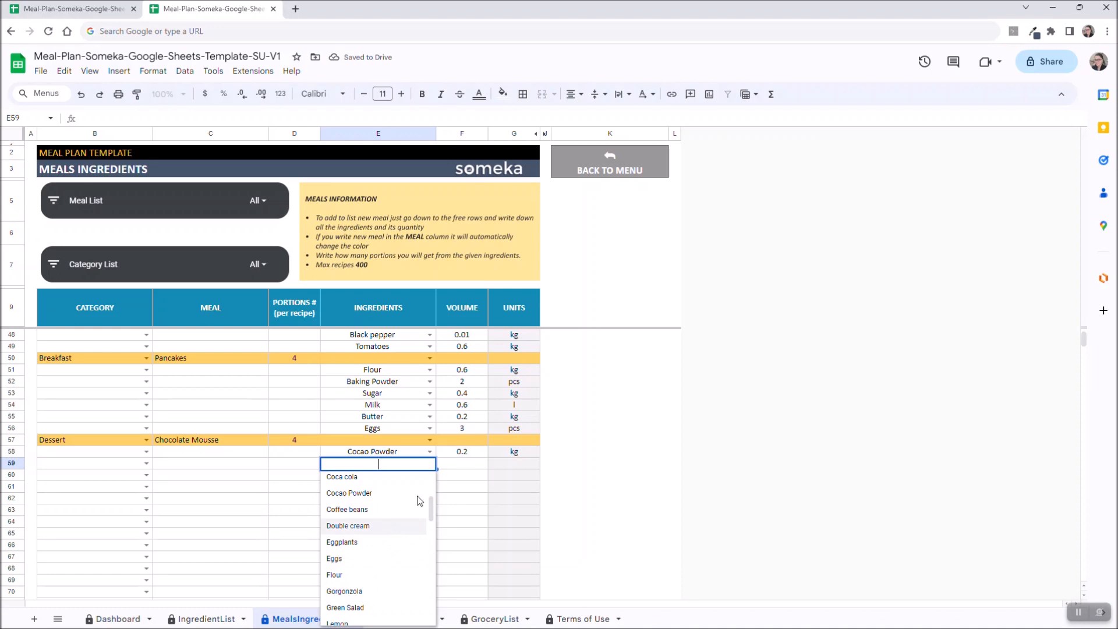
left_click(383, 526)
left_click(466, 466)
type("0.5")
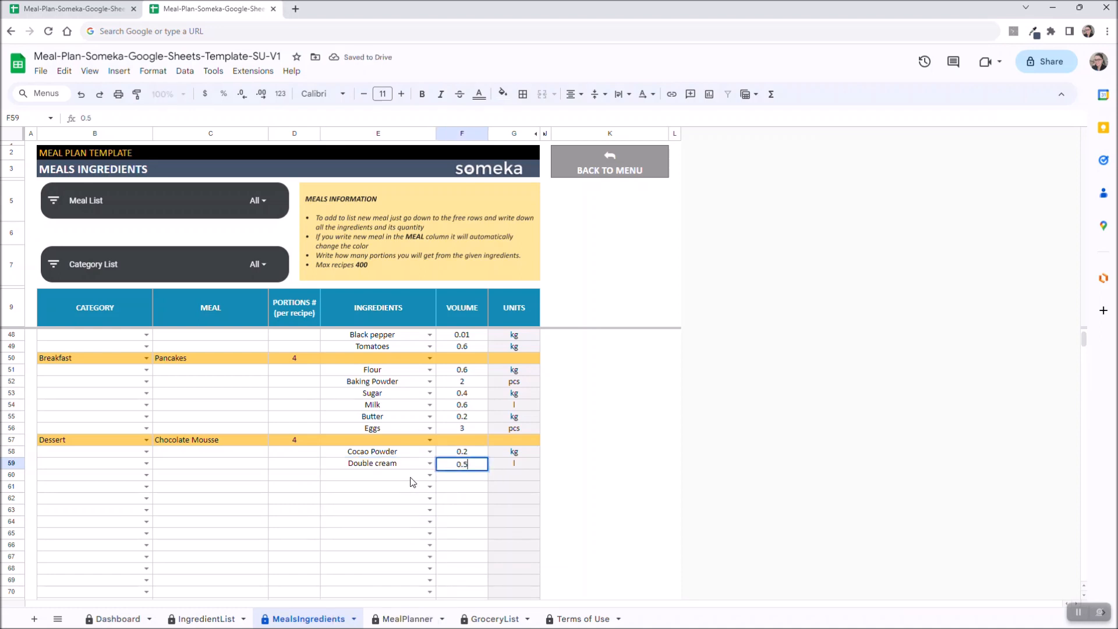
Add Eggs with a volume of 2 as the third Chocolate Mousse ingredient.
left_click(430, 475)
scroll(373, 542, "down", 3)
left_click(359, 511)
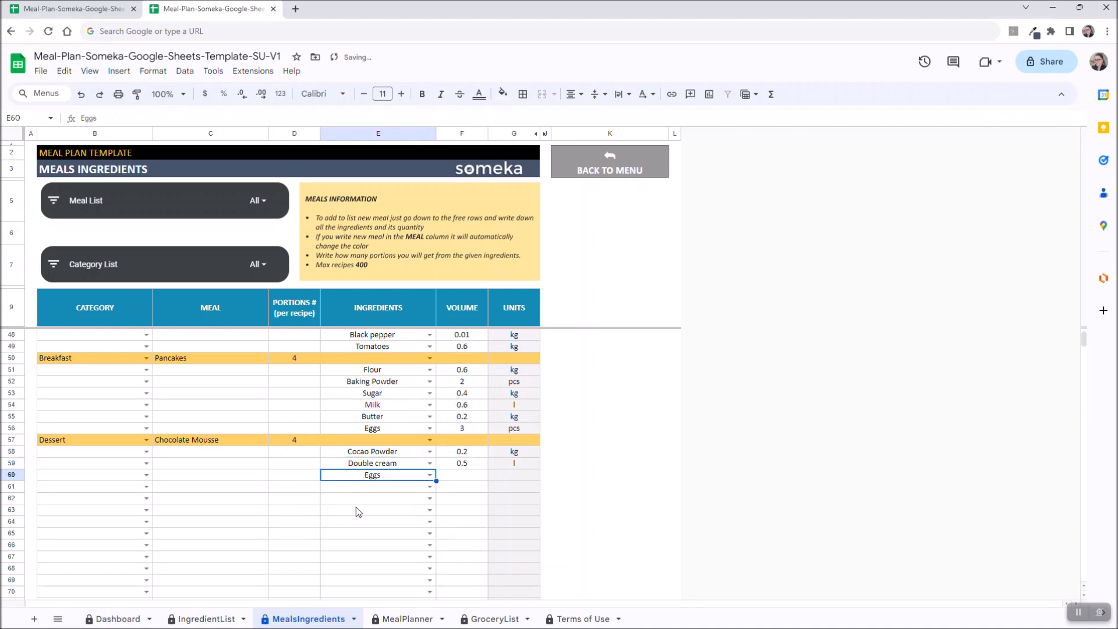
left_click(464, 478)
type("2")
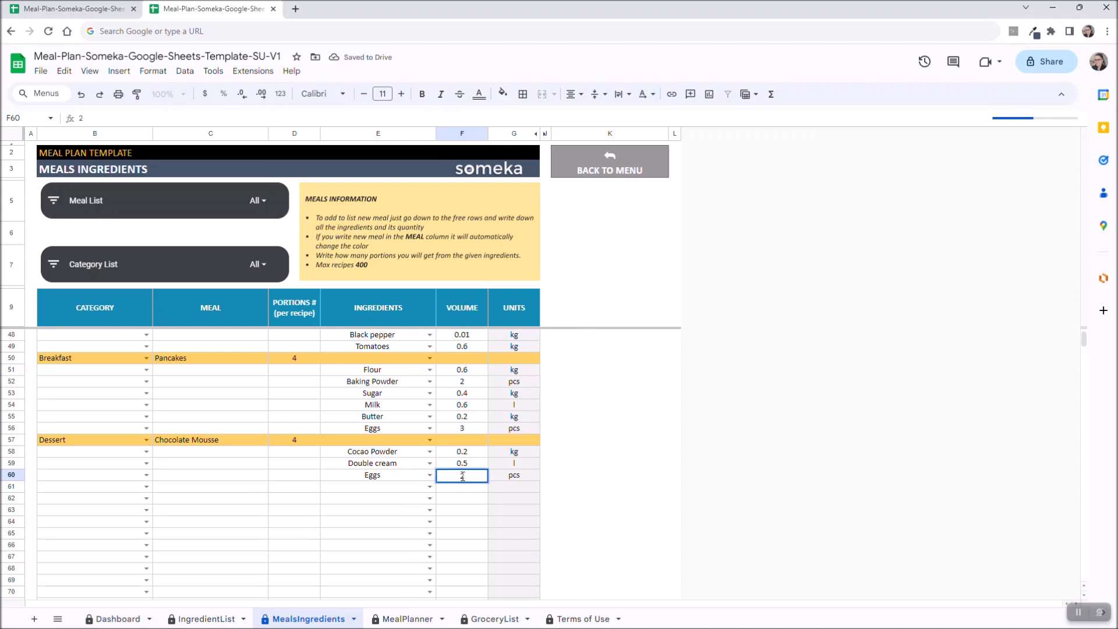
Add Sugar with a volume of 0.2 as the last Chocolate Mousse ingredient and return to the start of the meals table.
left_click(430, 487)
scroll(411, 541, "down", 2)
scroll(411, 542, "down", 4)
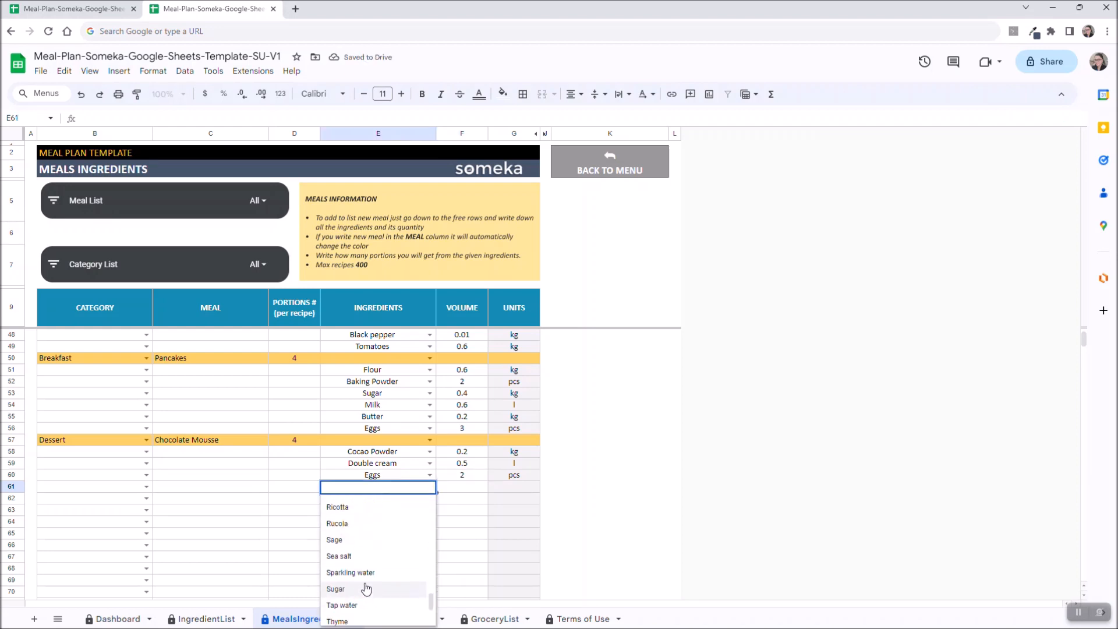
left_click(376, 589)
left_click(467, 492)
type("0.2")
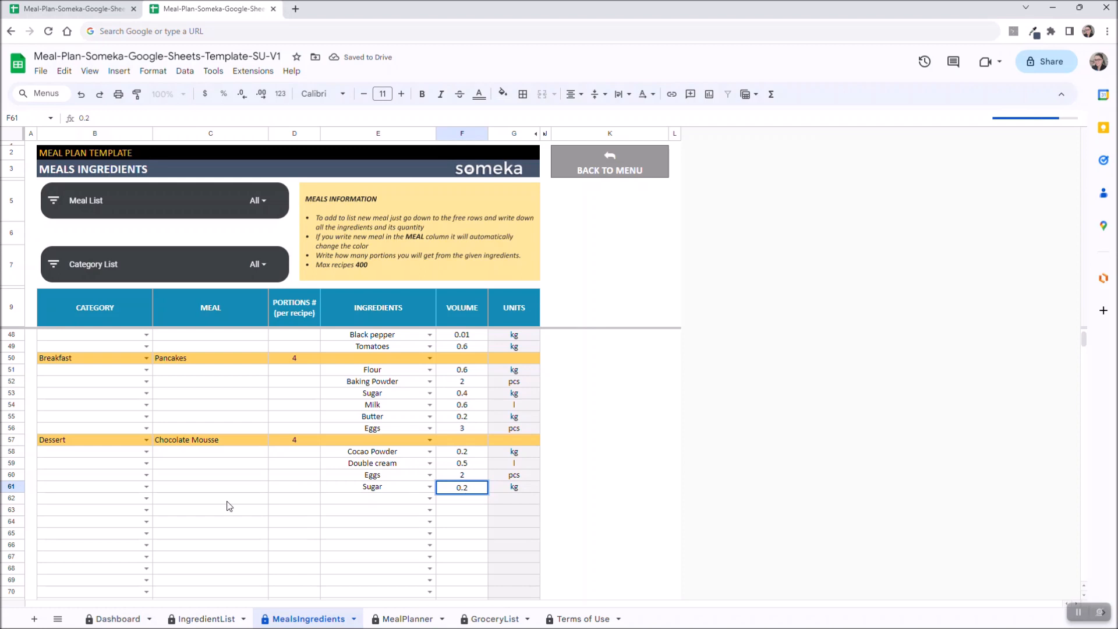
left_click(102, 502)
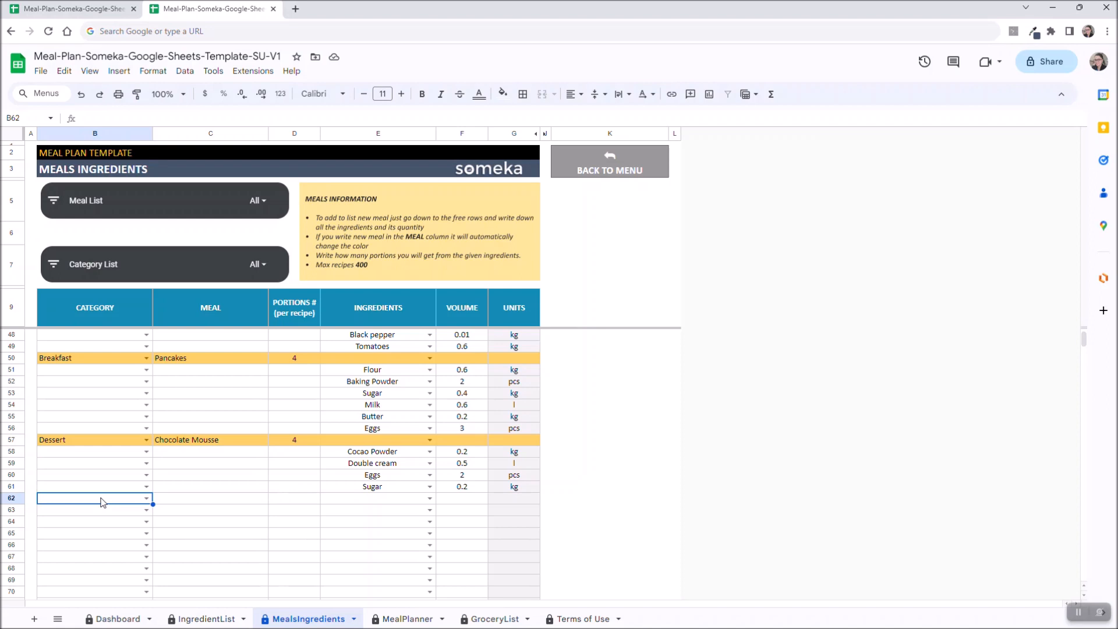
scroll(175, 484, "up", 10)
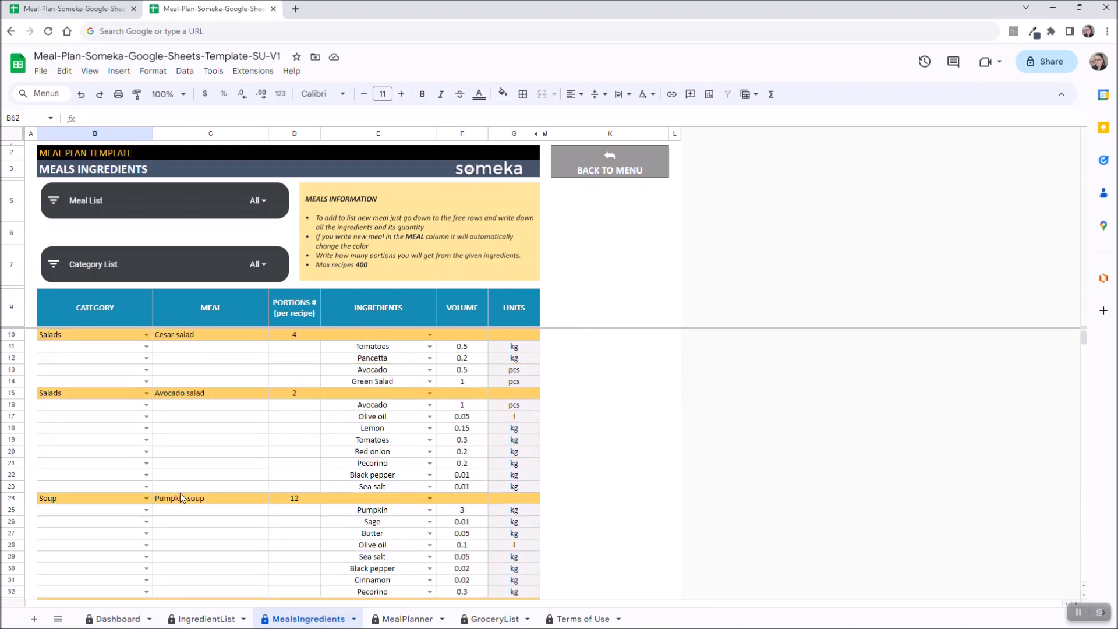
left_click(31, 336)
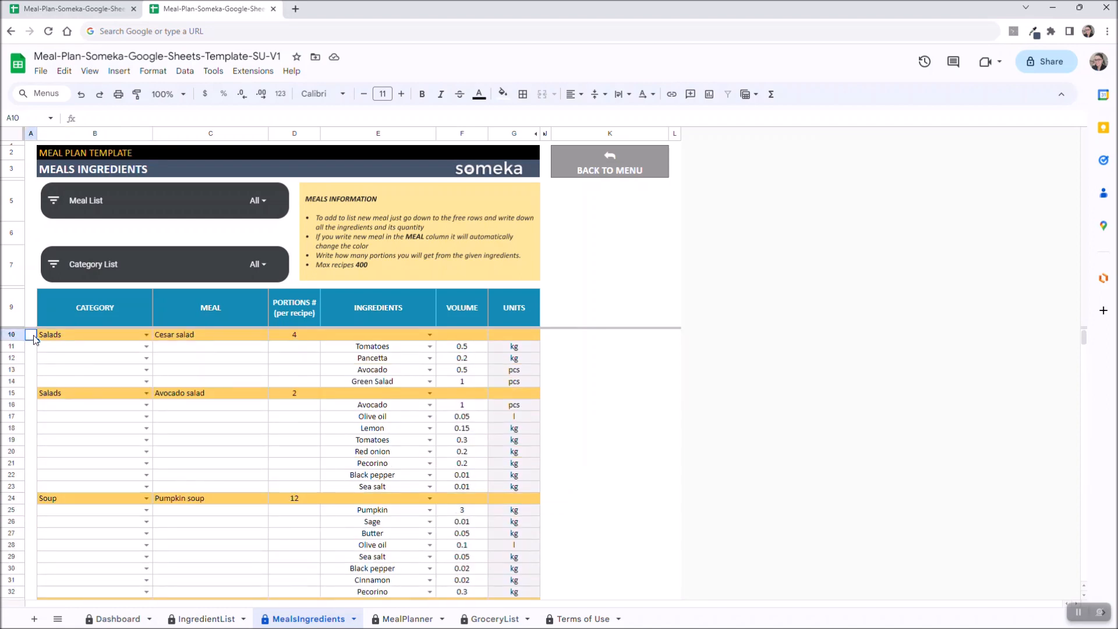
Open the weekly meal planner and examine each day's meals, portions and ingredients lists.
left_click(407, 620)
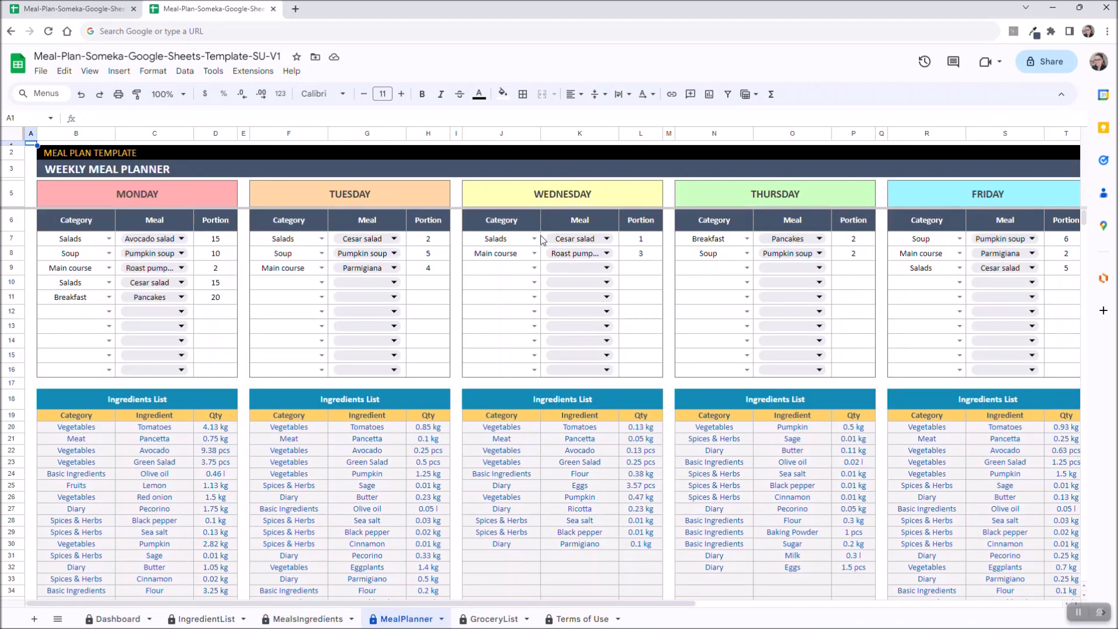
left_click_drag(681, 604, 667, 622)
scroll(160, 376, "down", 1)
scroll(133, 449, "up", 1)
scroll(81, 366, "down", 2)
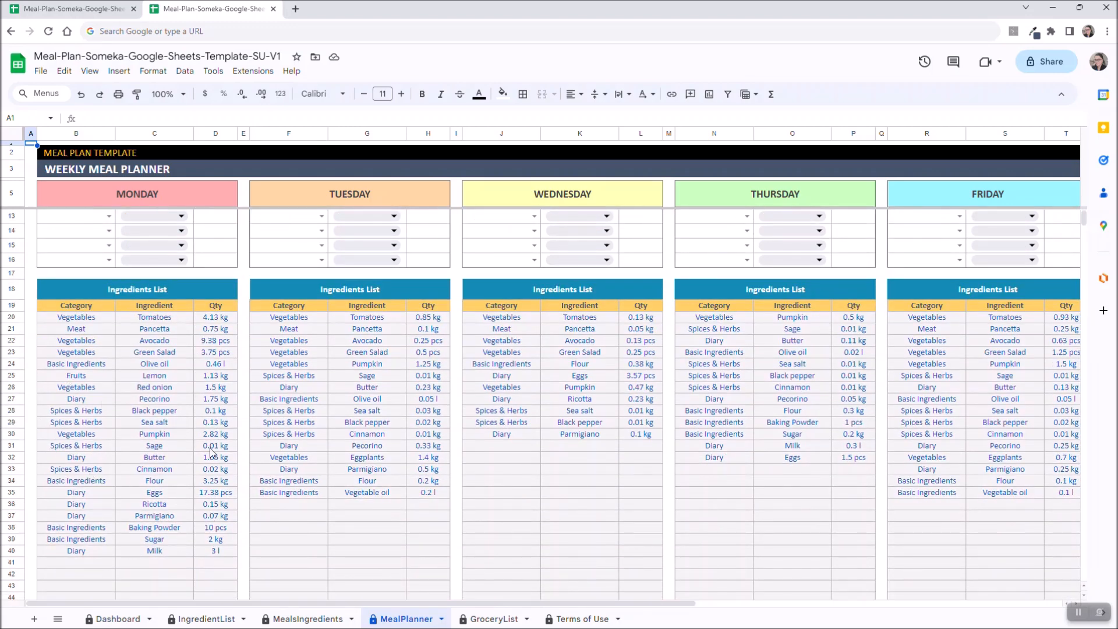
scroll(458, 444, "up", 2)
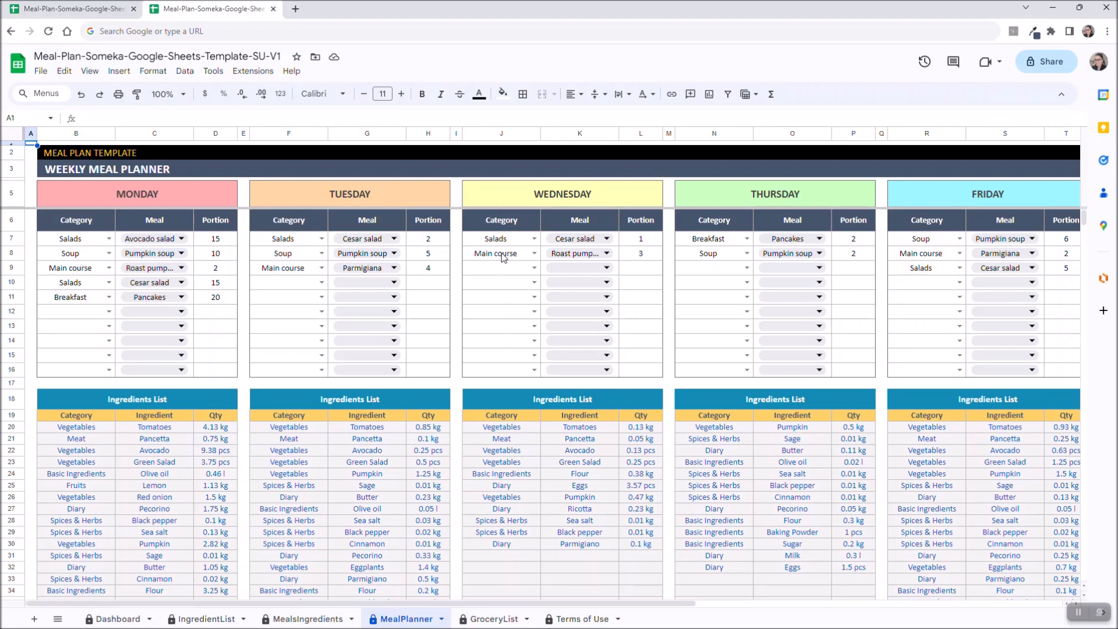
scroll(568, 327, "down", 2)
scroll(524, 398, "up", 1)
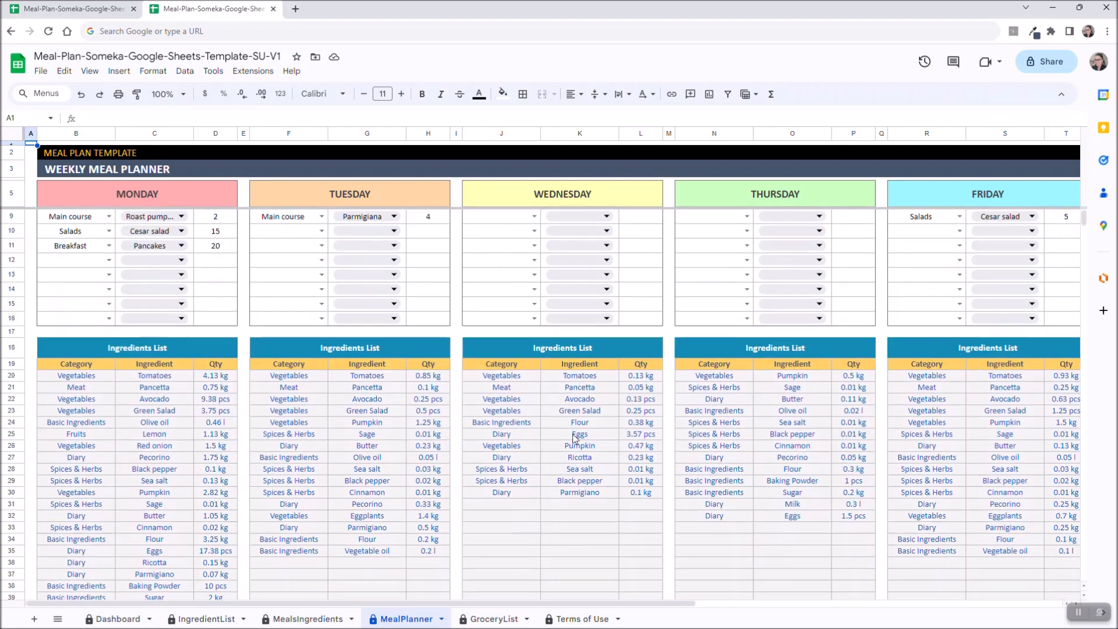
scroll(575, 438, "up", 1)
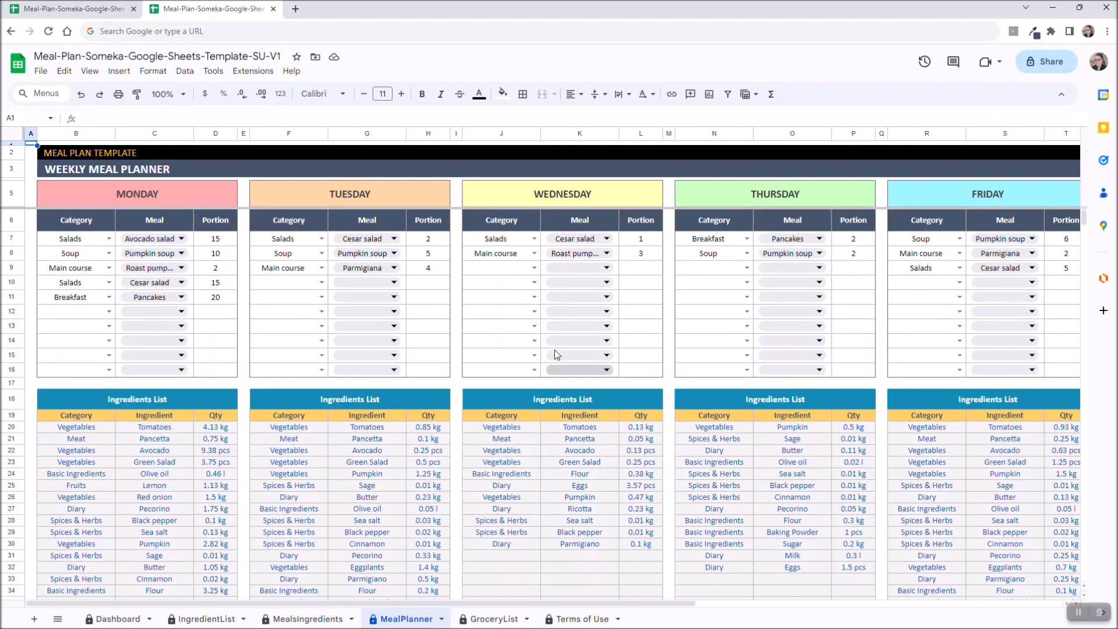
Add the Dessert meal Chocolate Mousse with 4 portions as Wednesday's third meal in the weekly planner.
left_click(530, 268)
left_click(496, 350)
left_click(583, 268)
left_click(583, 286)
left_click(641, 268)
type("4")
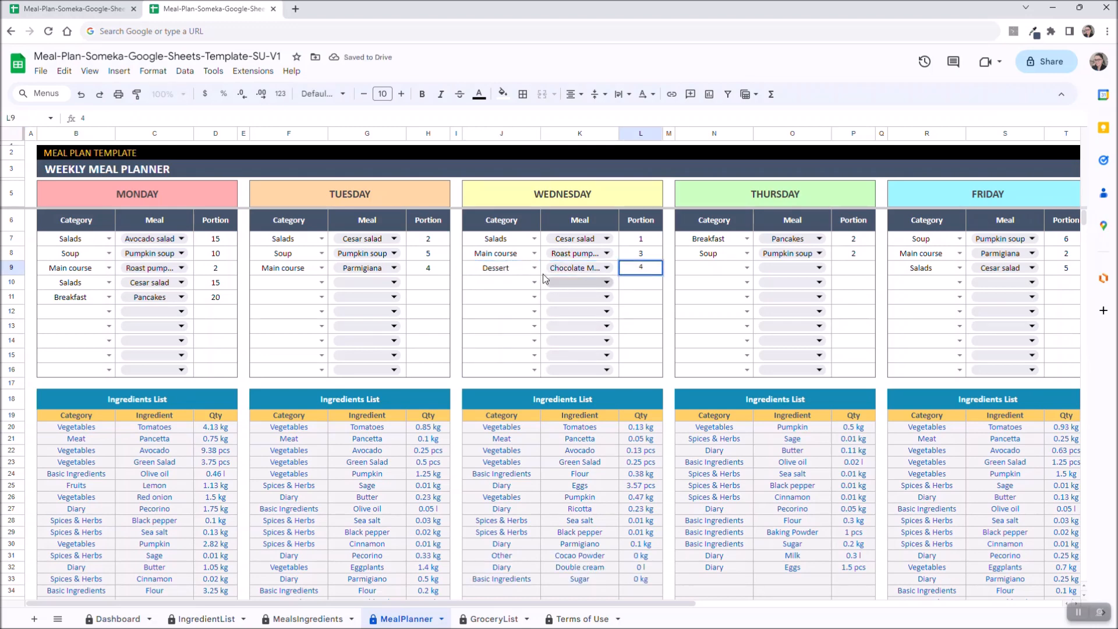
left_click(27, 224)
Check Wednesday's ingredients list by highlighting the Cocao Powder, Double cream and Sugar rows, then clear the selection.
scroll(27, 224, "down", 1)
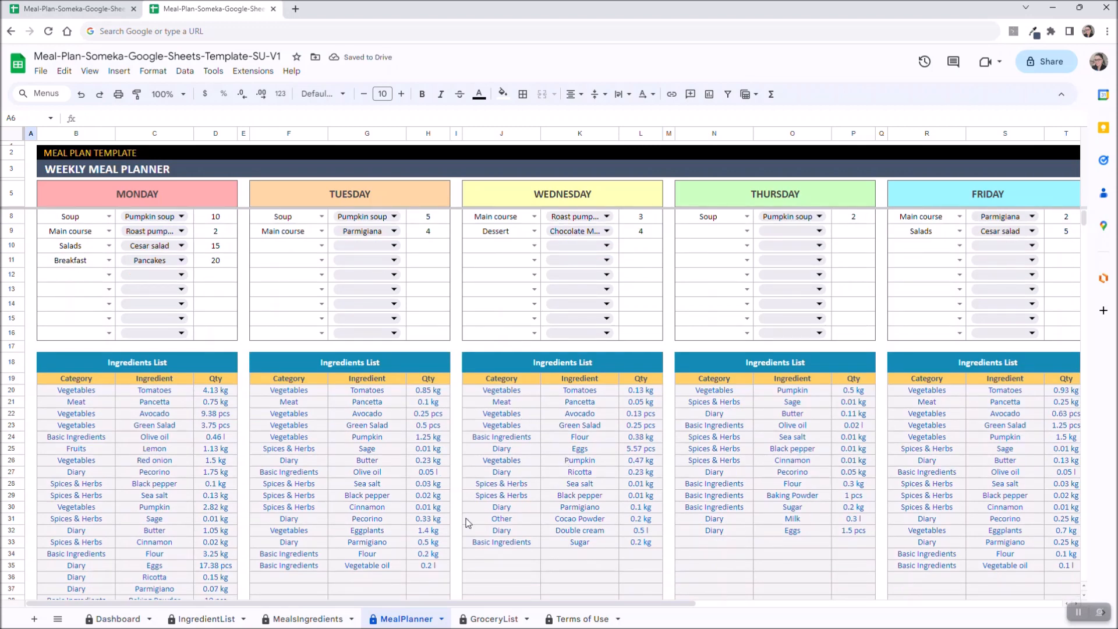
left_click_drag(492, 519, 651, 547)
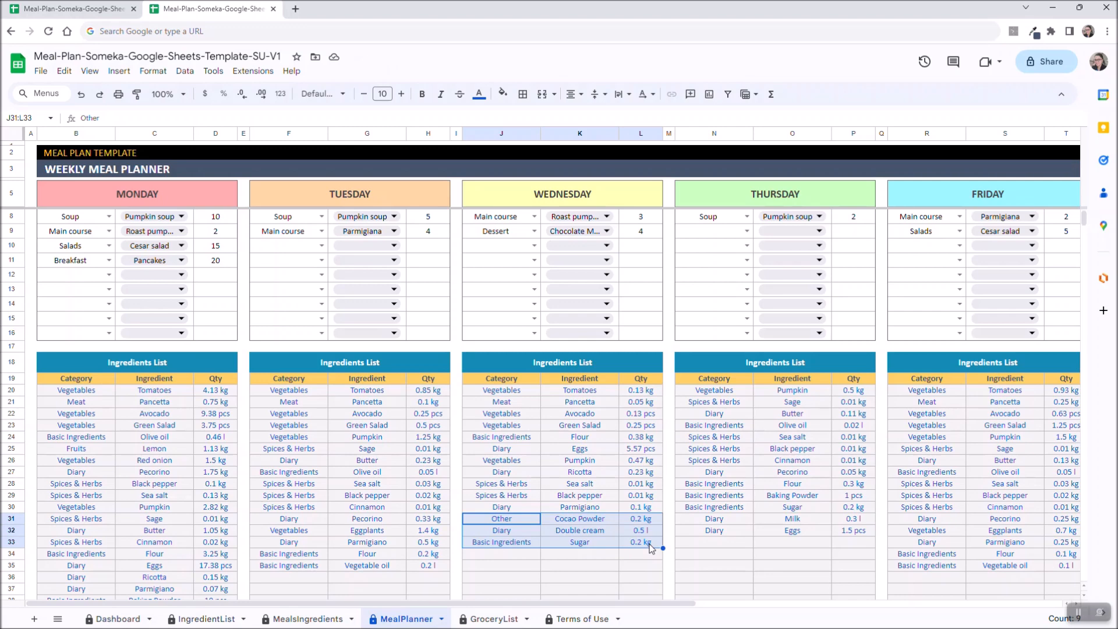
scroll(600, 495, "up", 1)
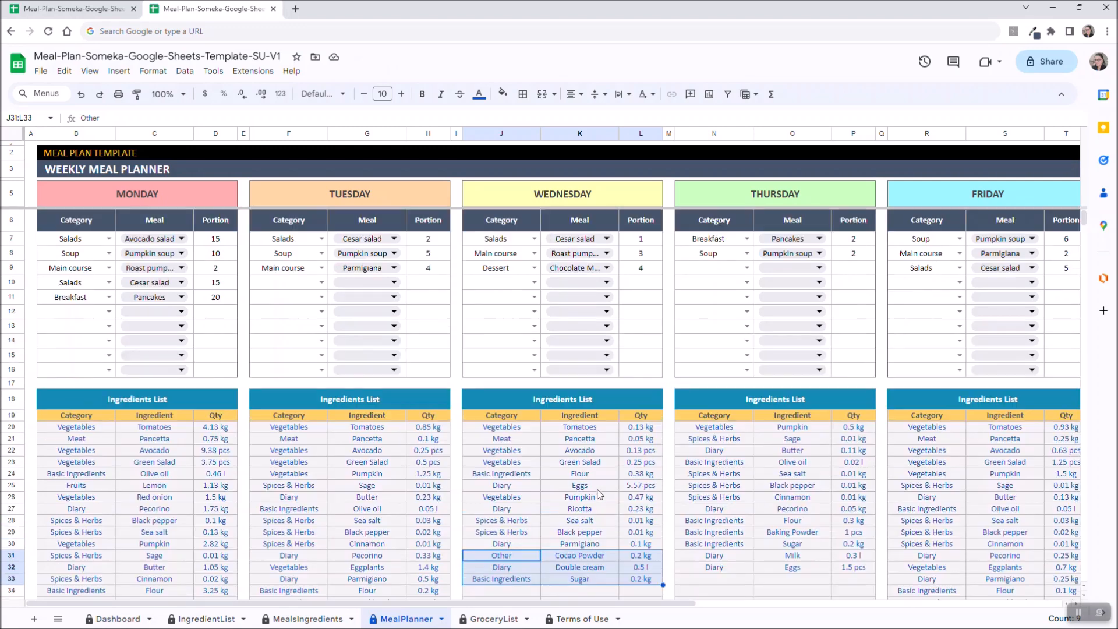
left_click(33, 220)
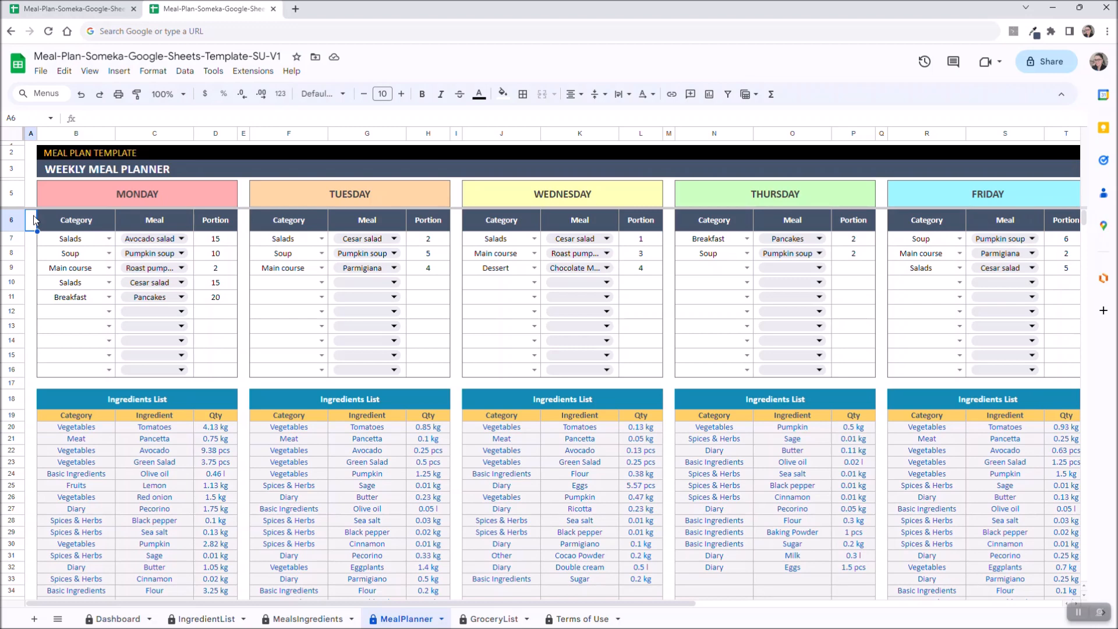
Open the grocery list and set the adjustment for Sugar to 5 in the consolidated ingredient list.
left_click(495, 618)
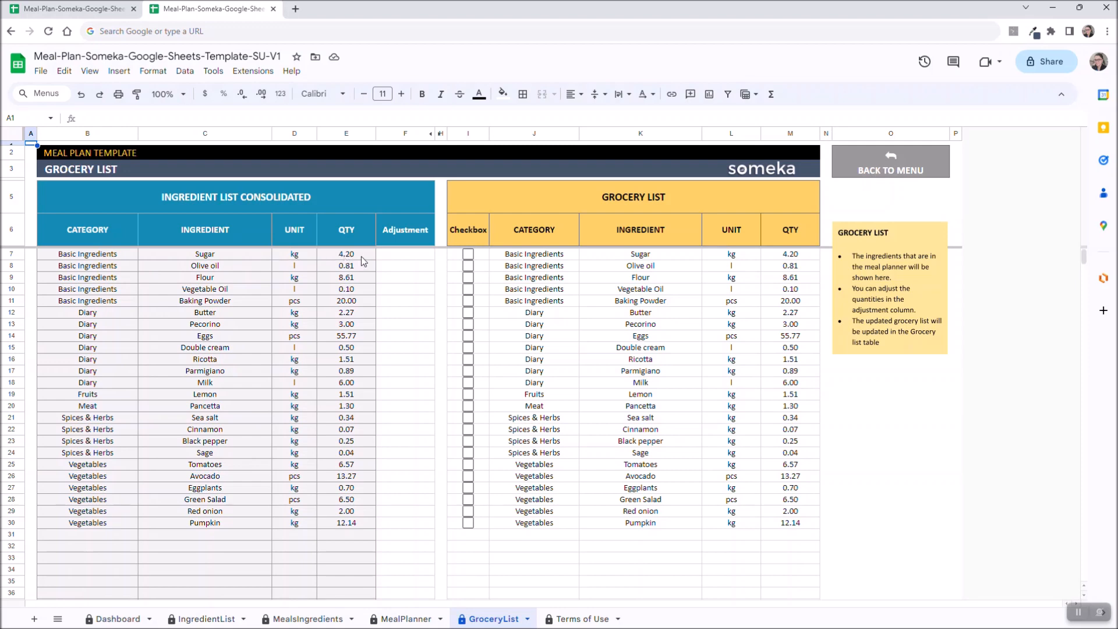
left_click(402, 261)
type("5")
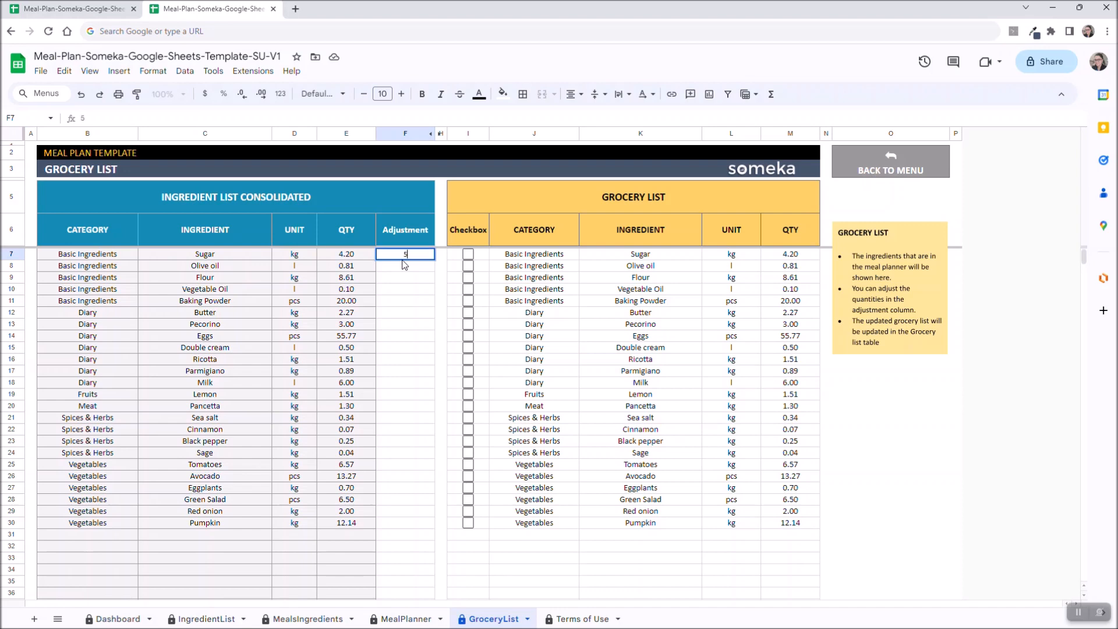
key("Return")
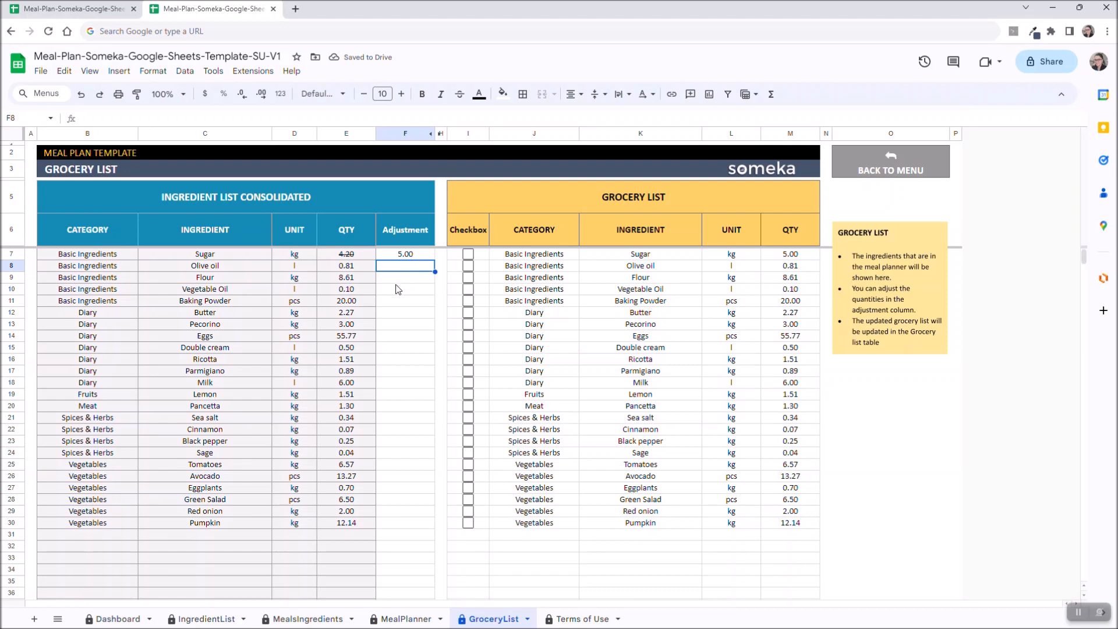
Set the adjustment for Eggs to 0 in the consolidated ingredient list.
left_click(414, 338)
type("0")
key("Return")
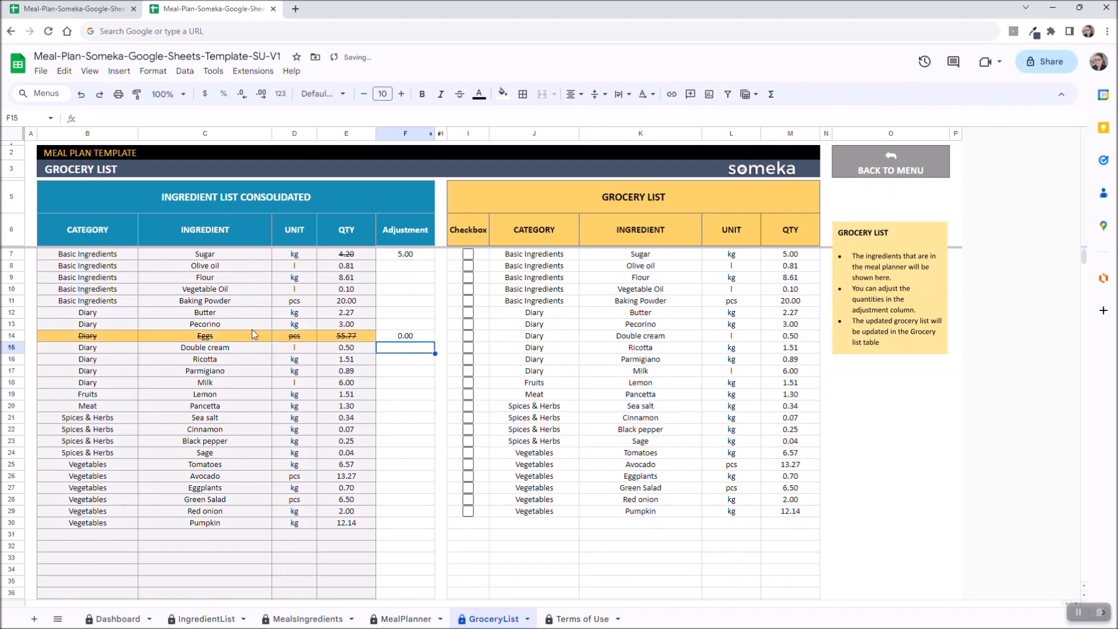
Deselect the adjustment cells in the grocery list and return to the Dashboard sheet.
left_click(30, 255)
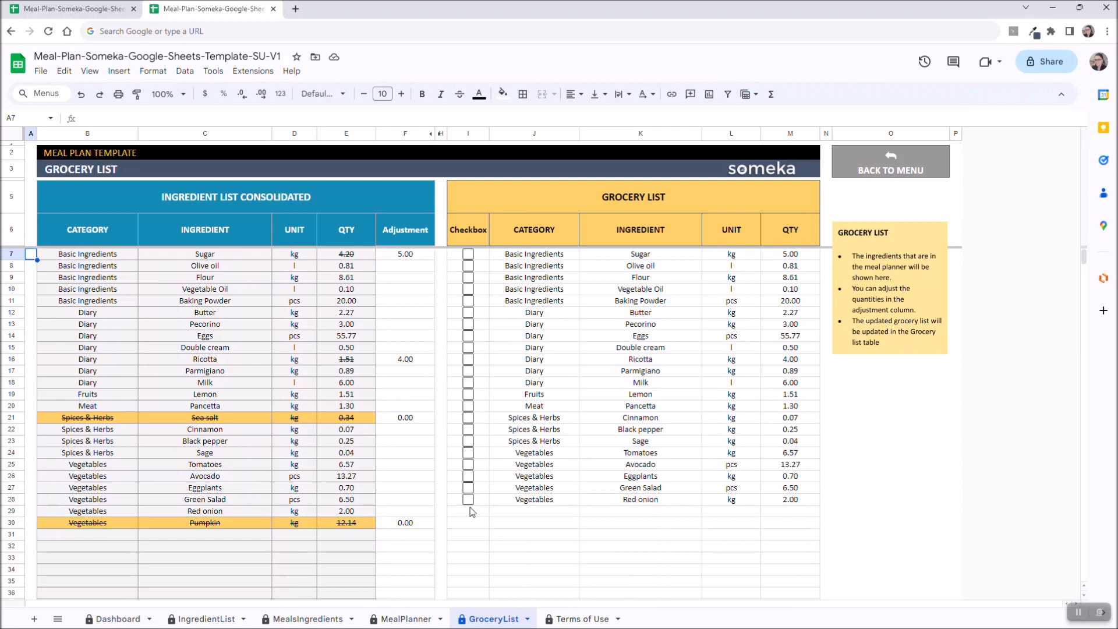
left_click(118, 619)
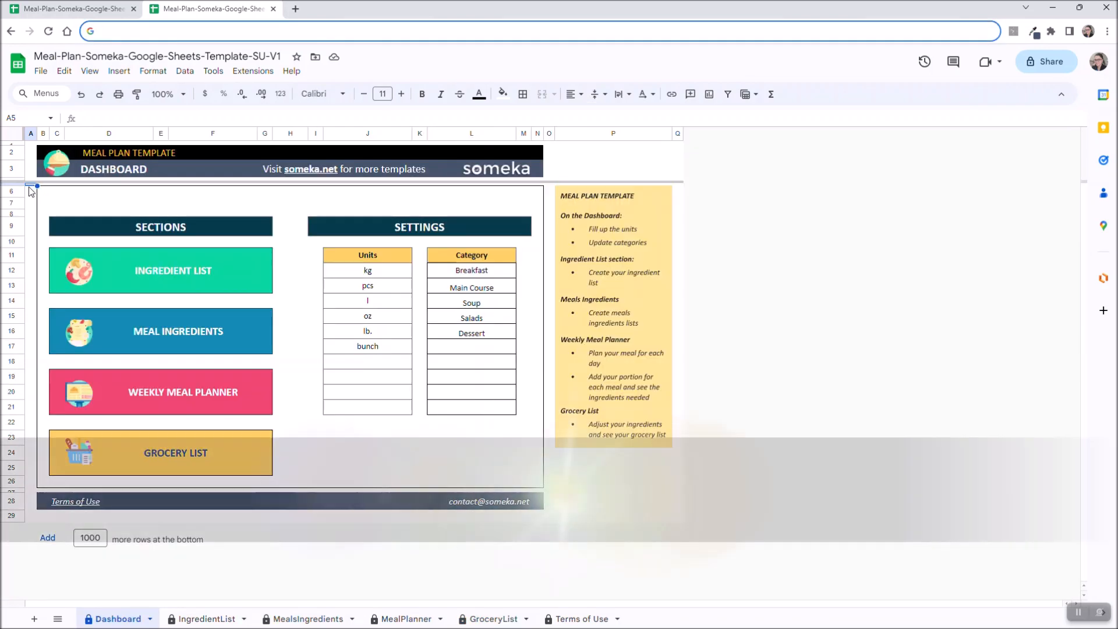